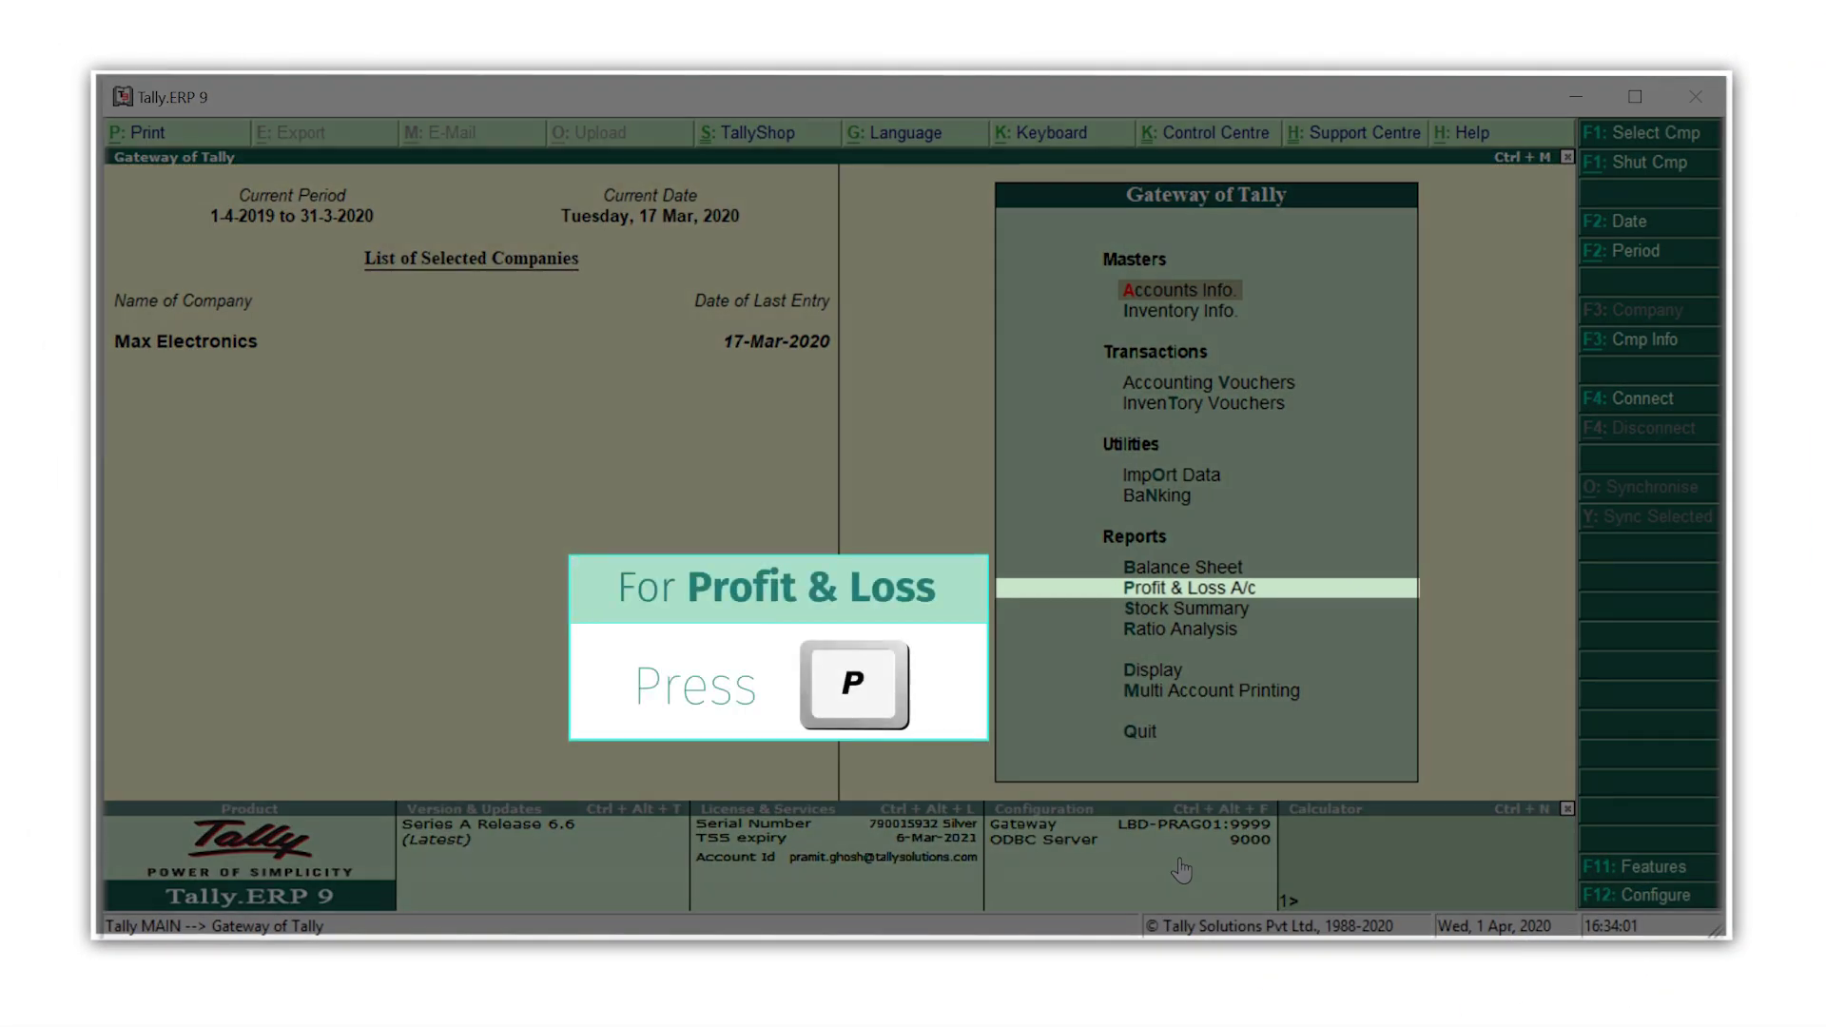
Open Max Electronics' Profit & Loss A/c in detailed view, listing ledgers like Salary and Rent.
key(p)
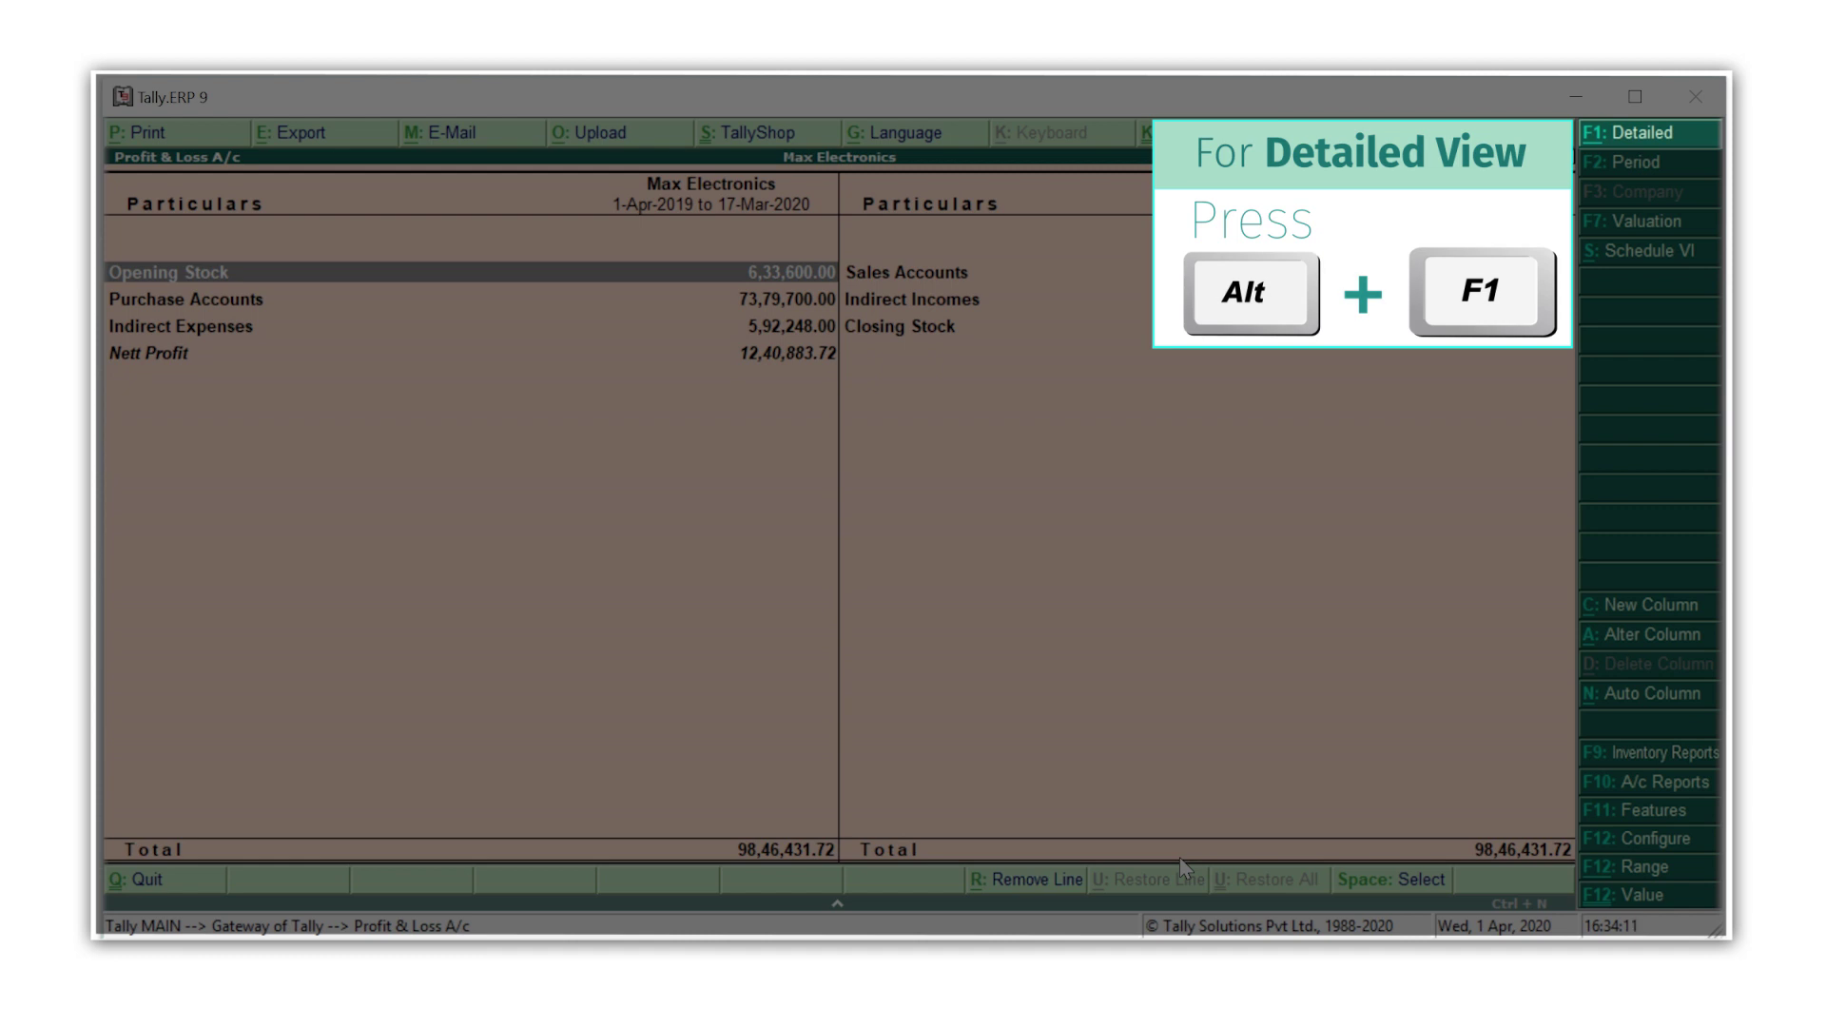
key(alt+F1)
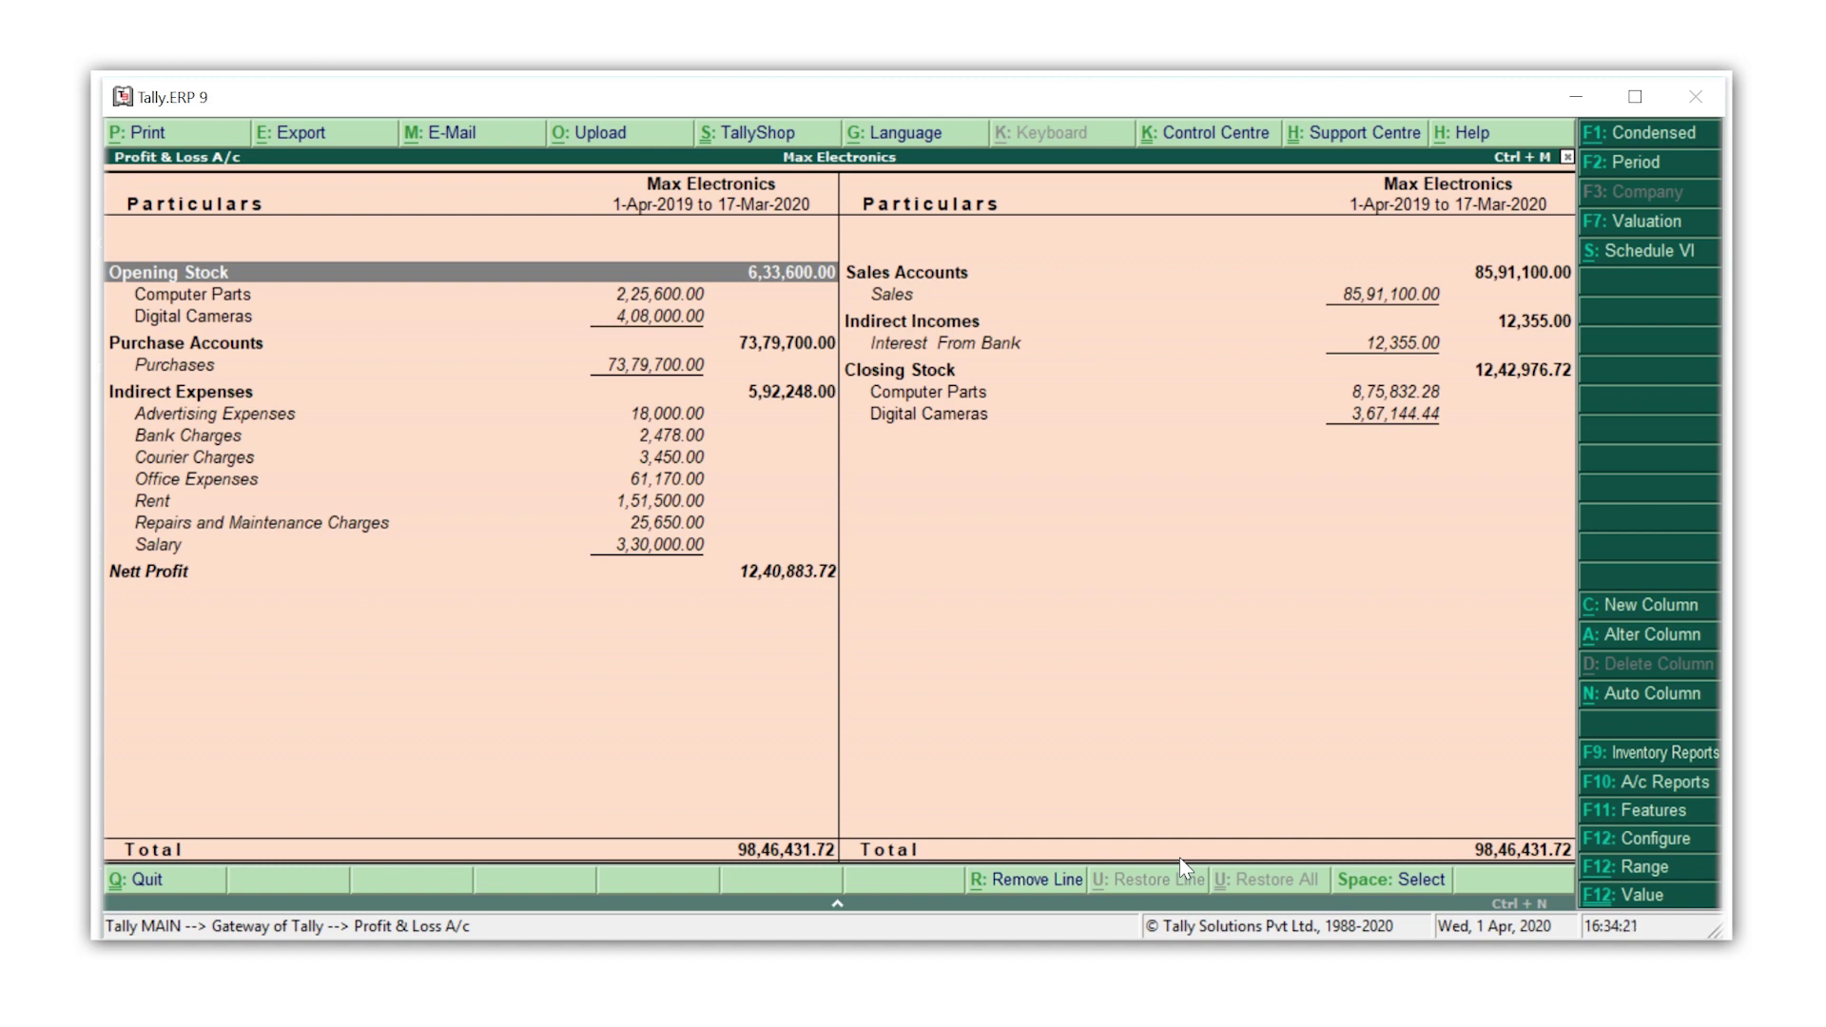
Open the Indirect Expenses group summary with Show Percentages set to Yes.
key(Down)
key(Down)
key(Down)
key(Down)
key(Down)
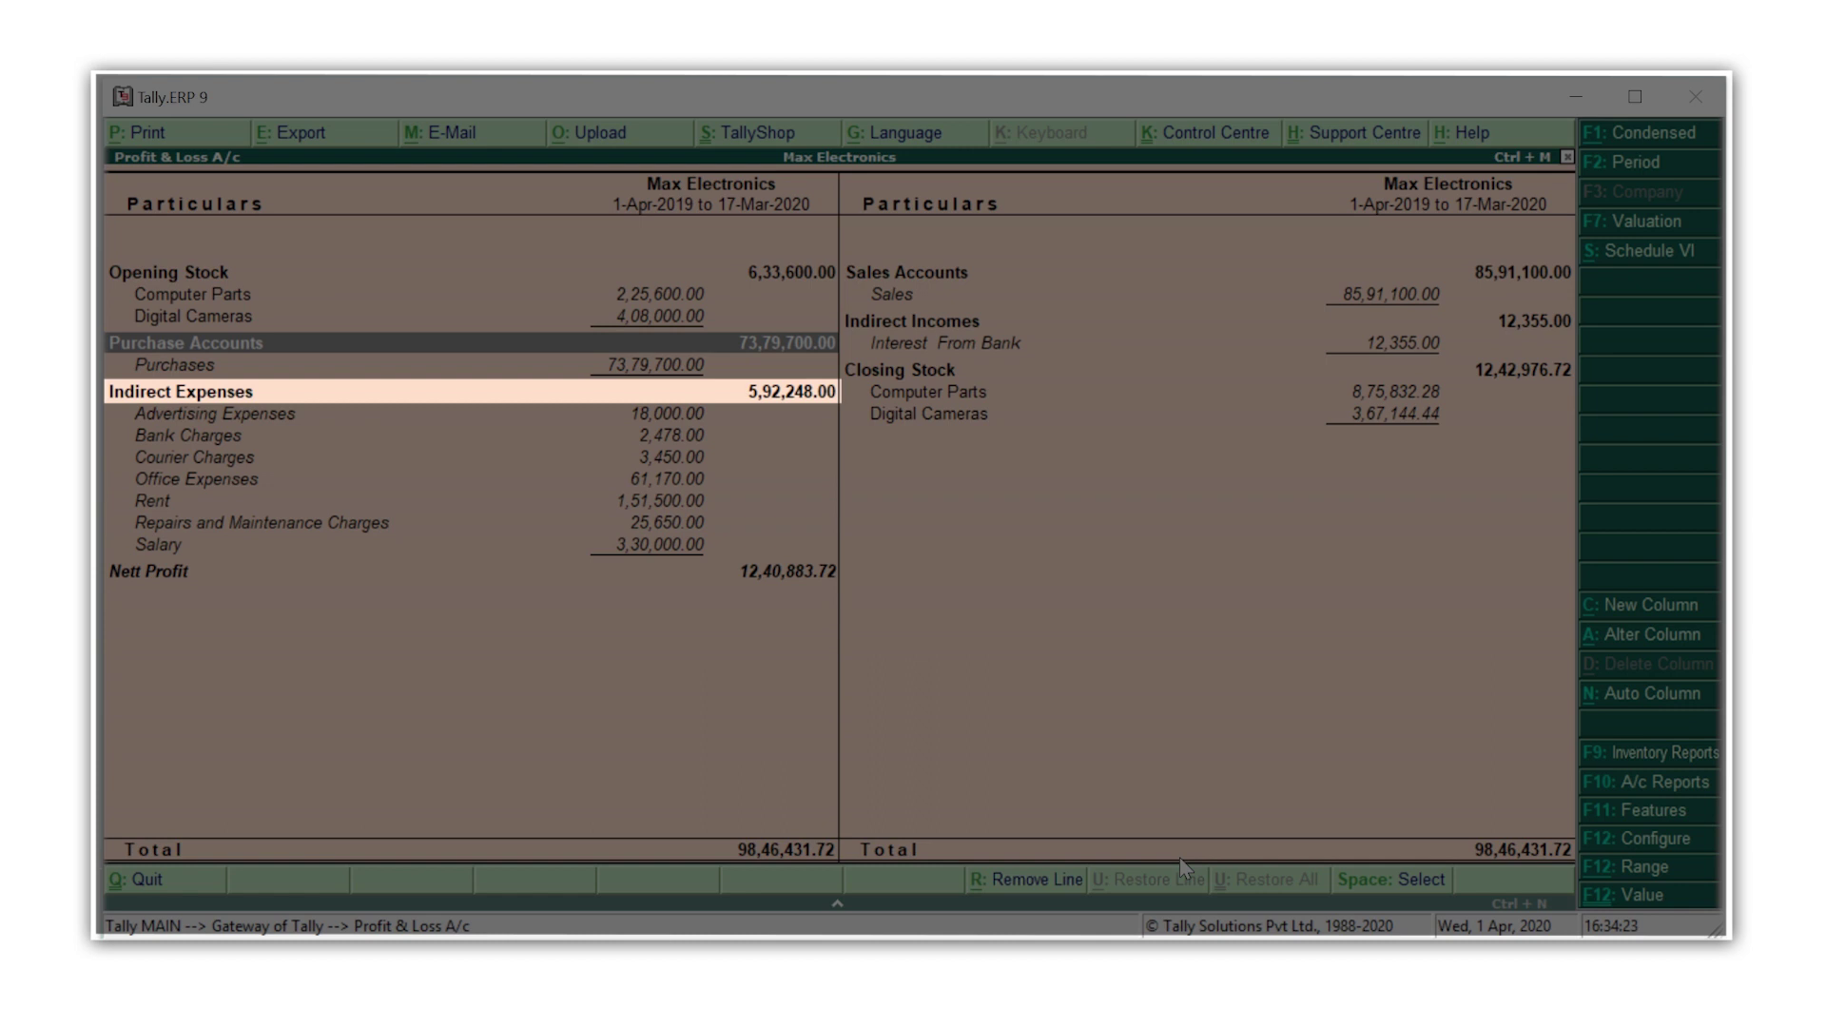
key(Return)
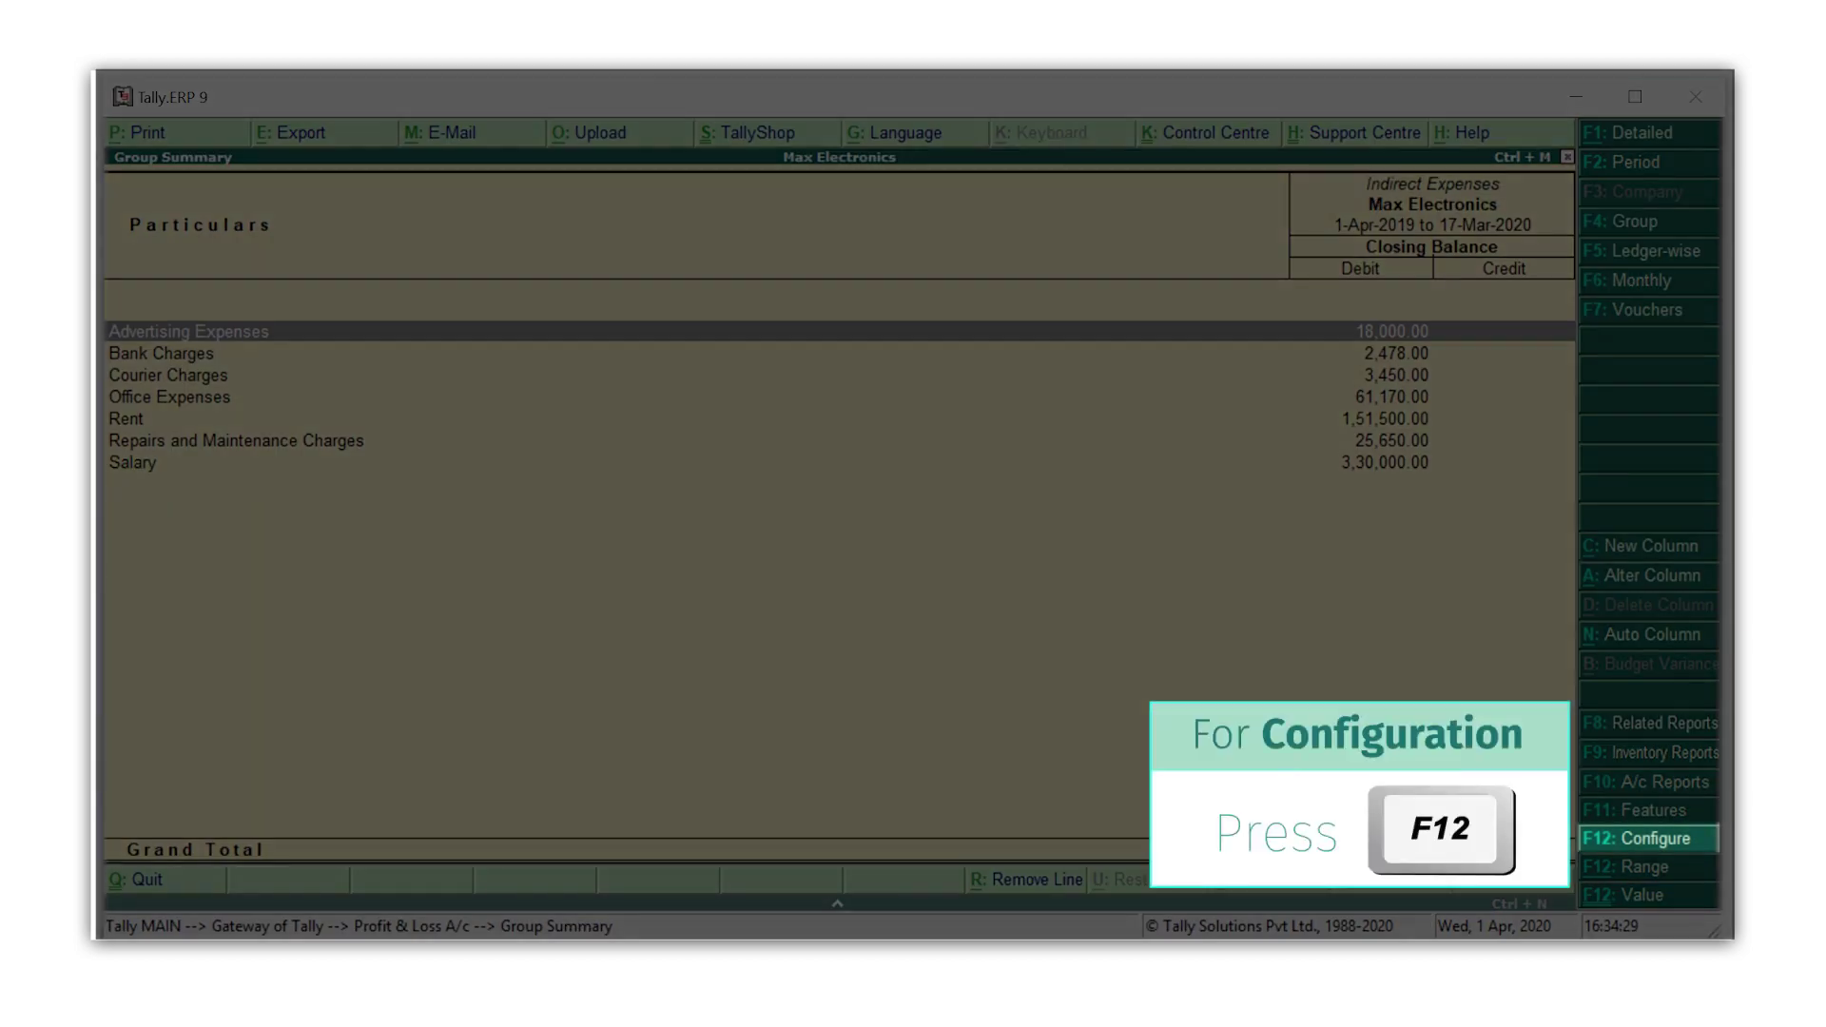
key(F12)
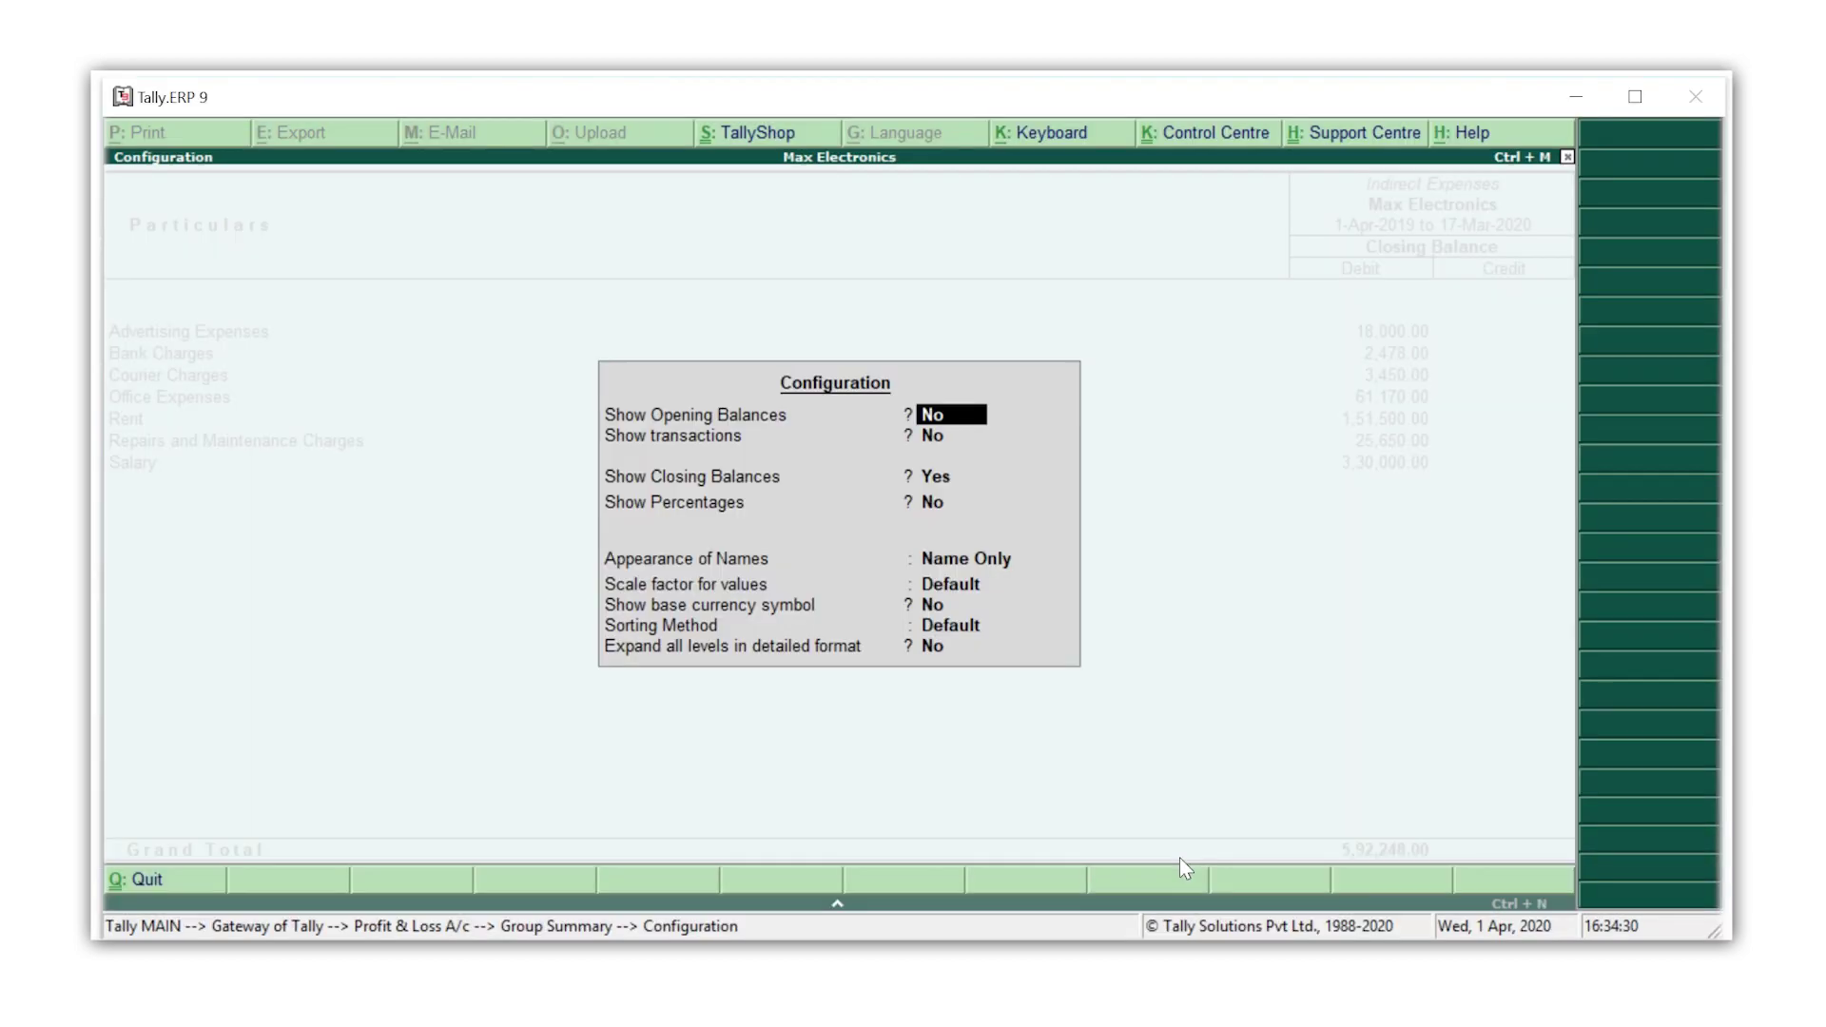
key(Down)
key(Down)
key(Down)
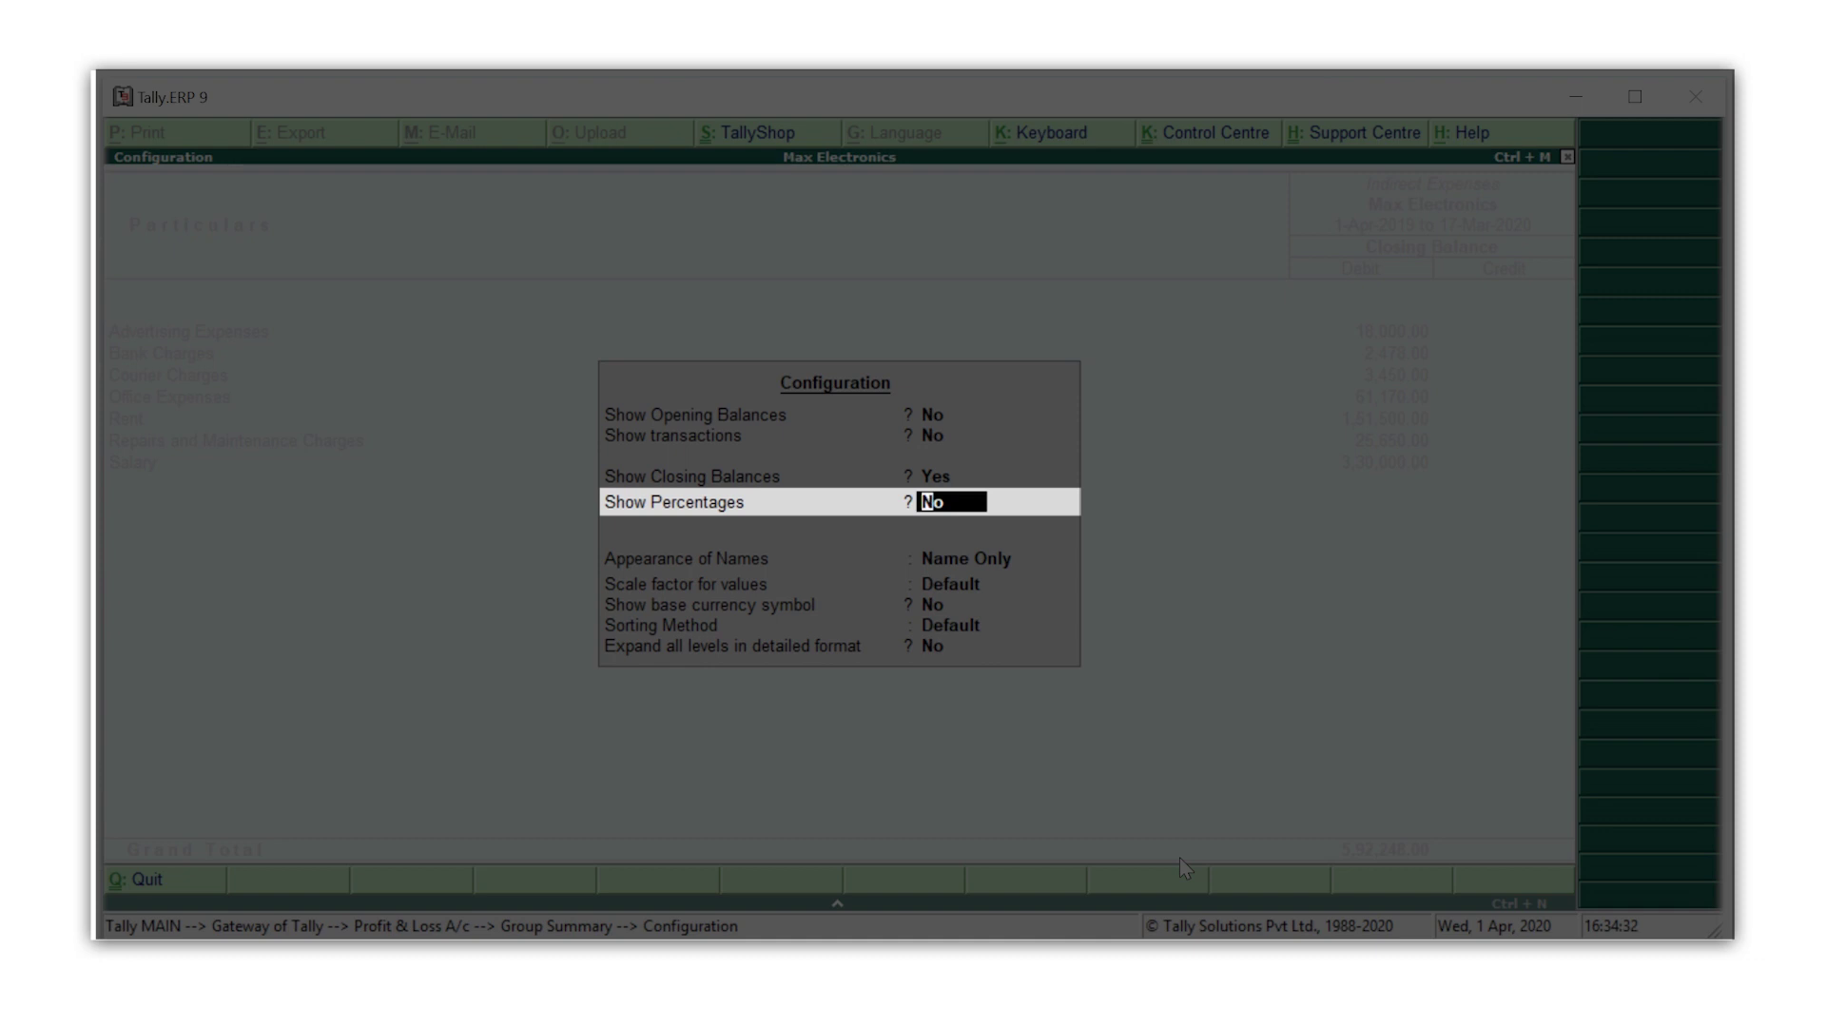
text(yes)
key(Return)
key(Return)
key(Return)
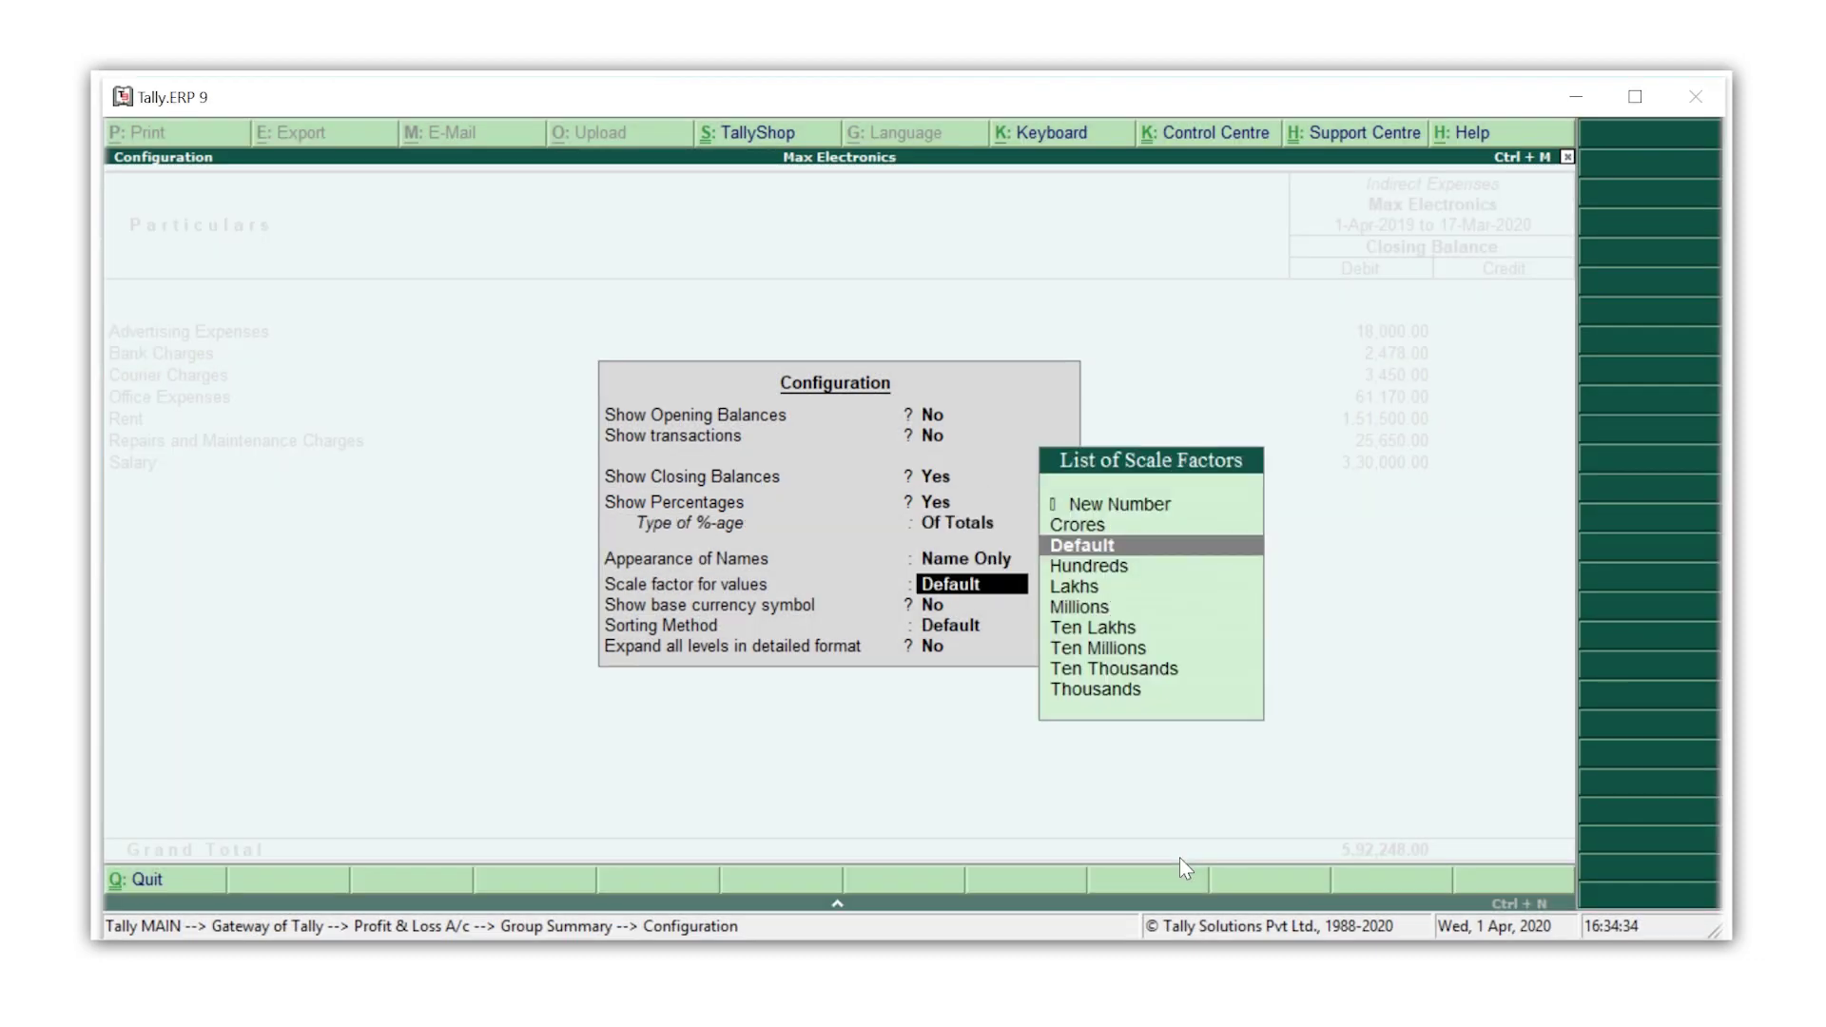
key(Return)
key(Return)
key(Return)
key(Return)
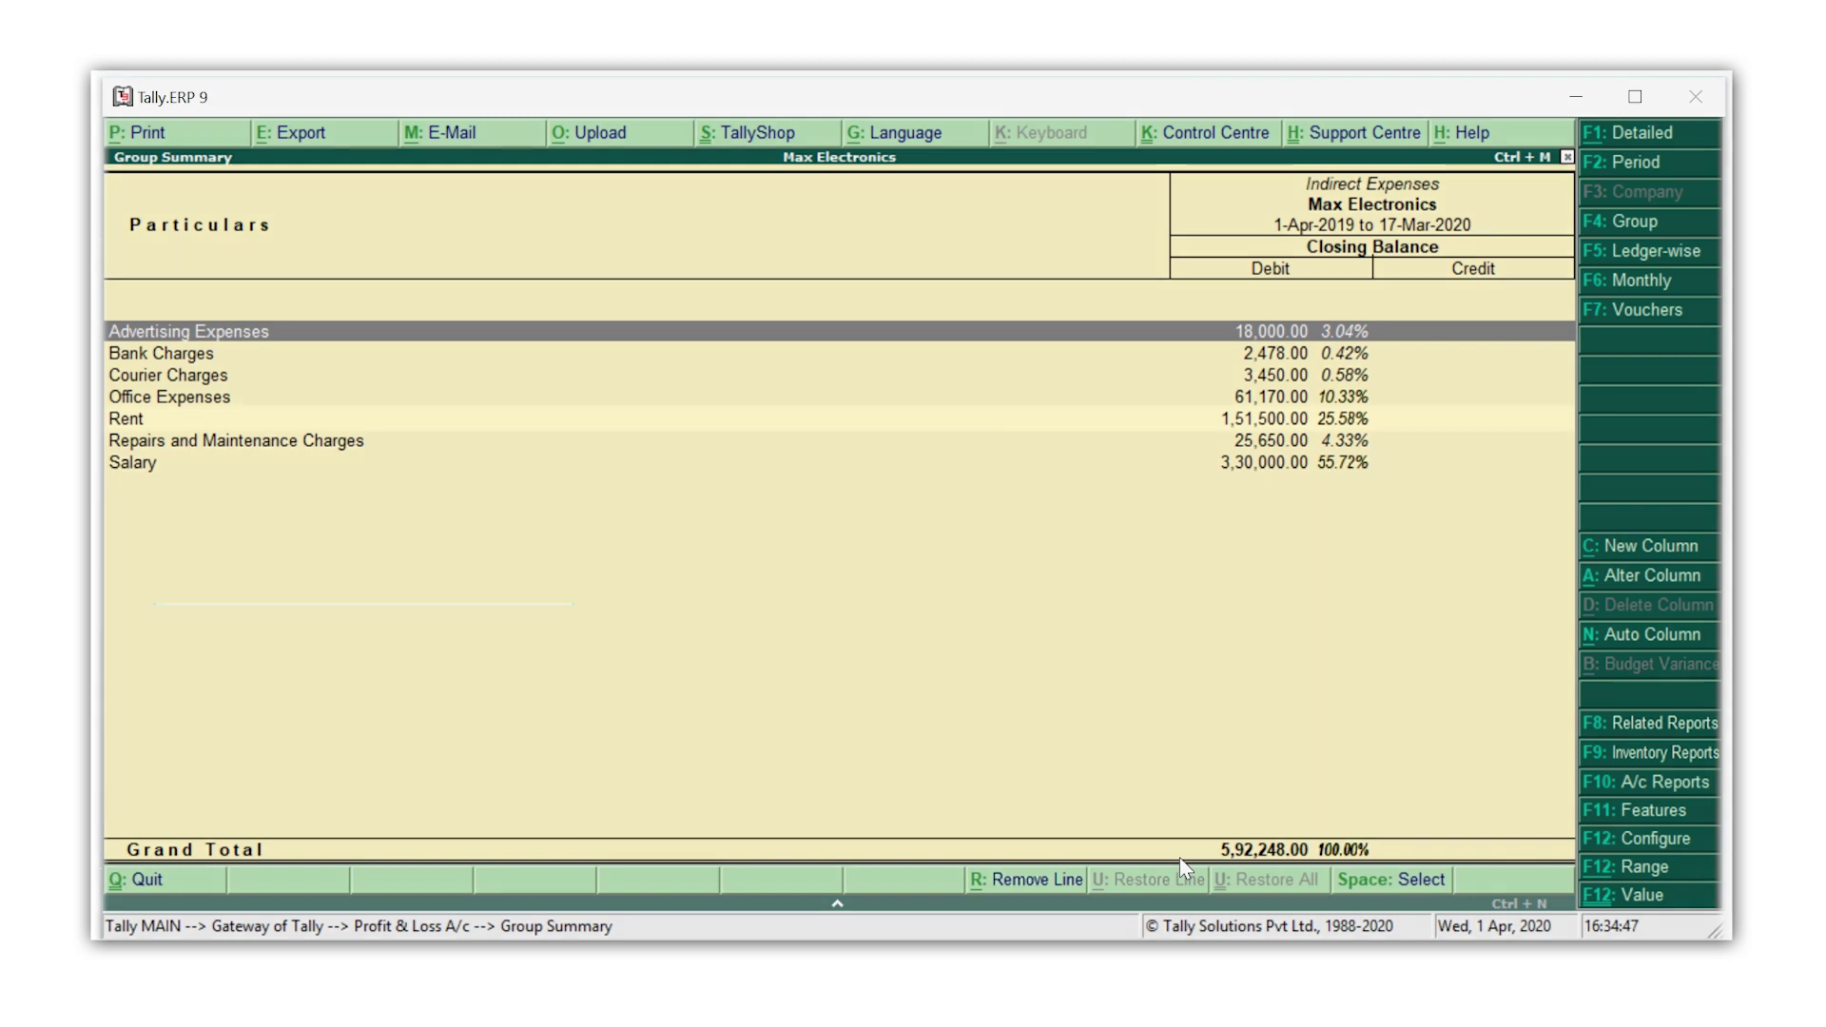
Open the Rent ledger's monthly summary and select the October row (1,500.00).
key(Down)
key(Down)
key(Down)
key(Down)
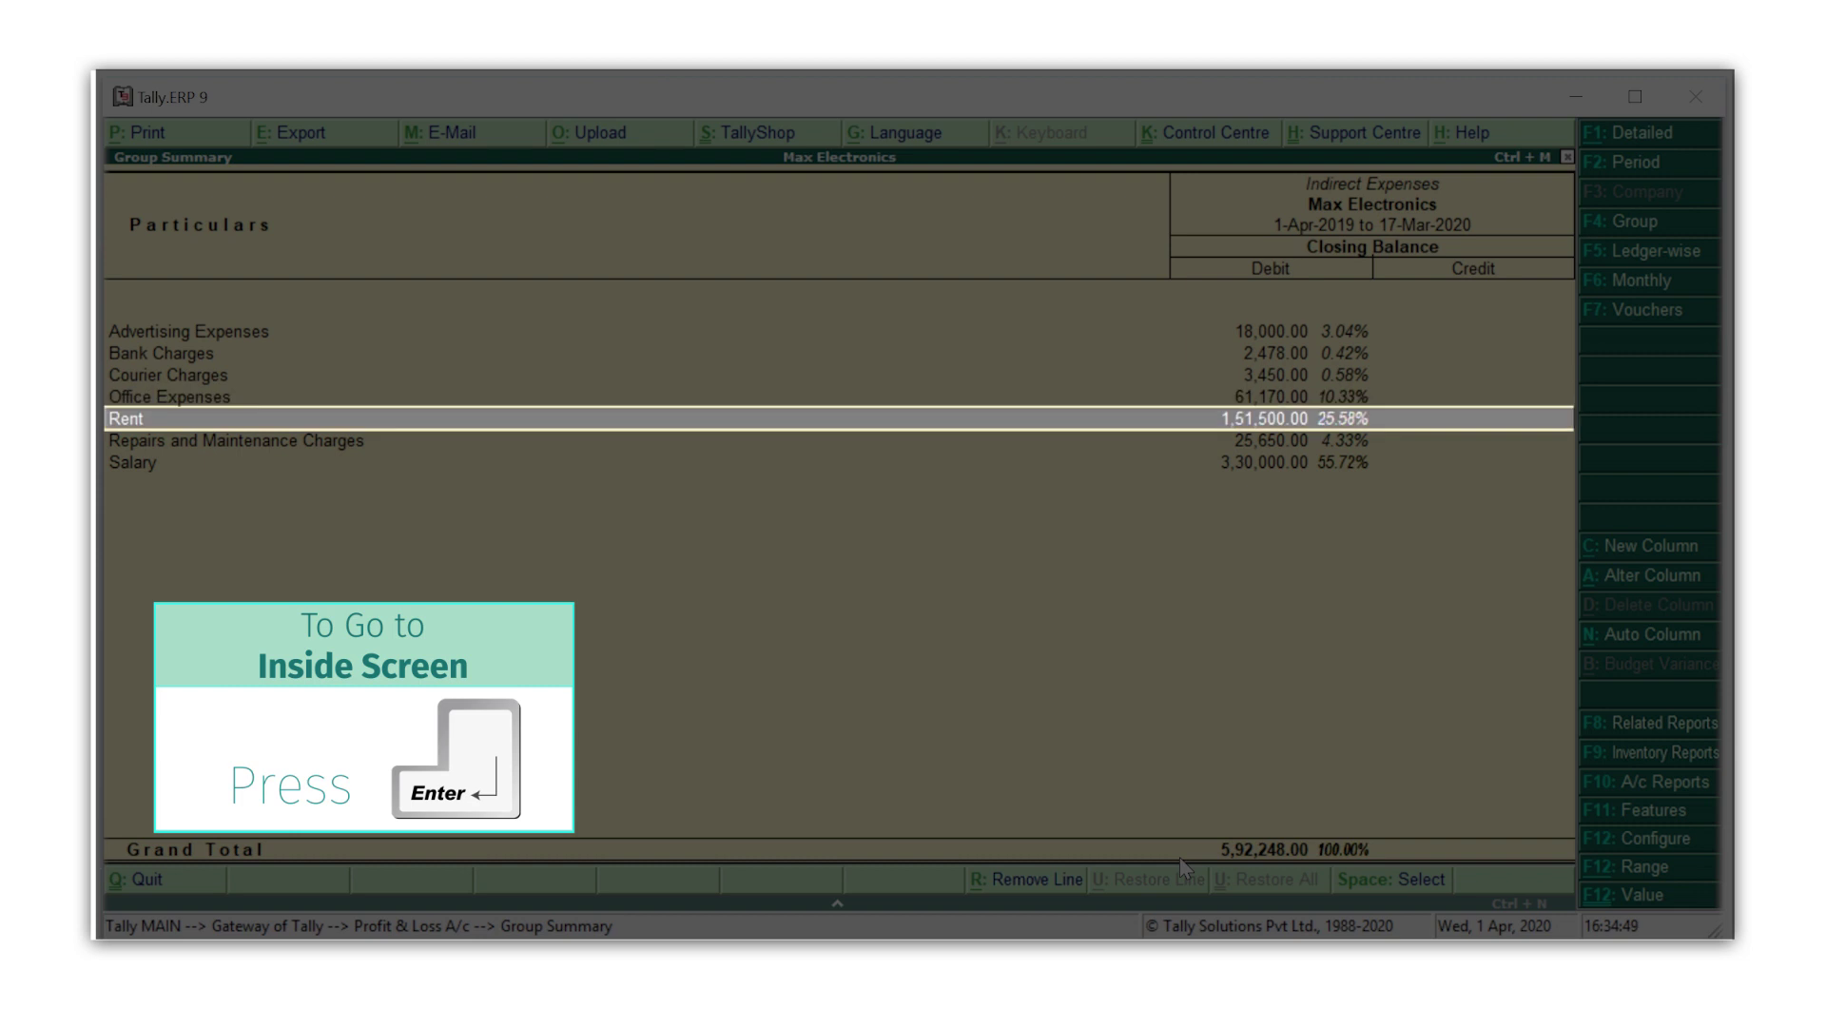
key(Return)
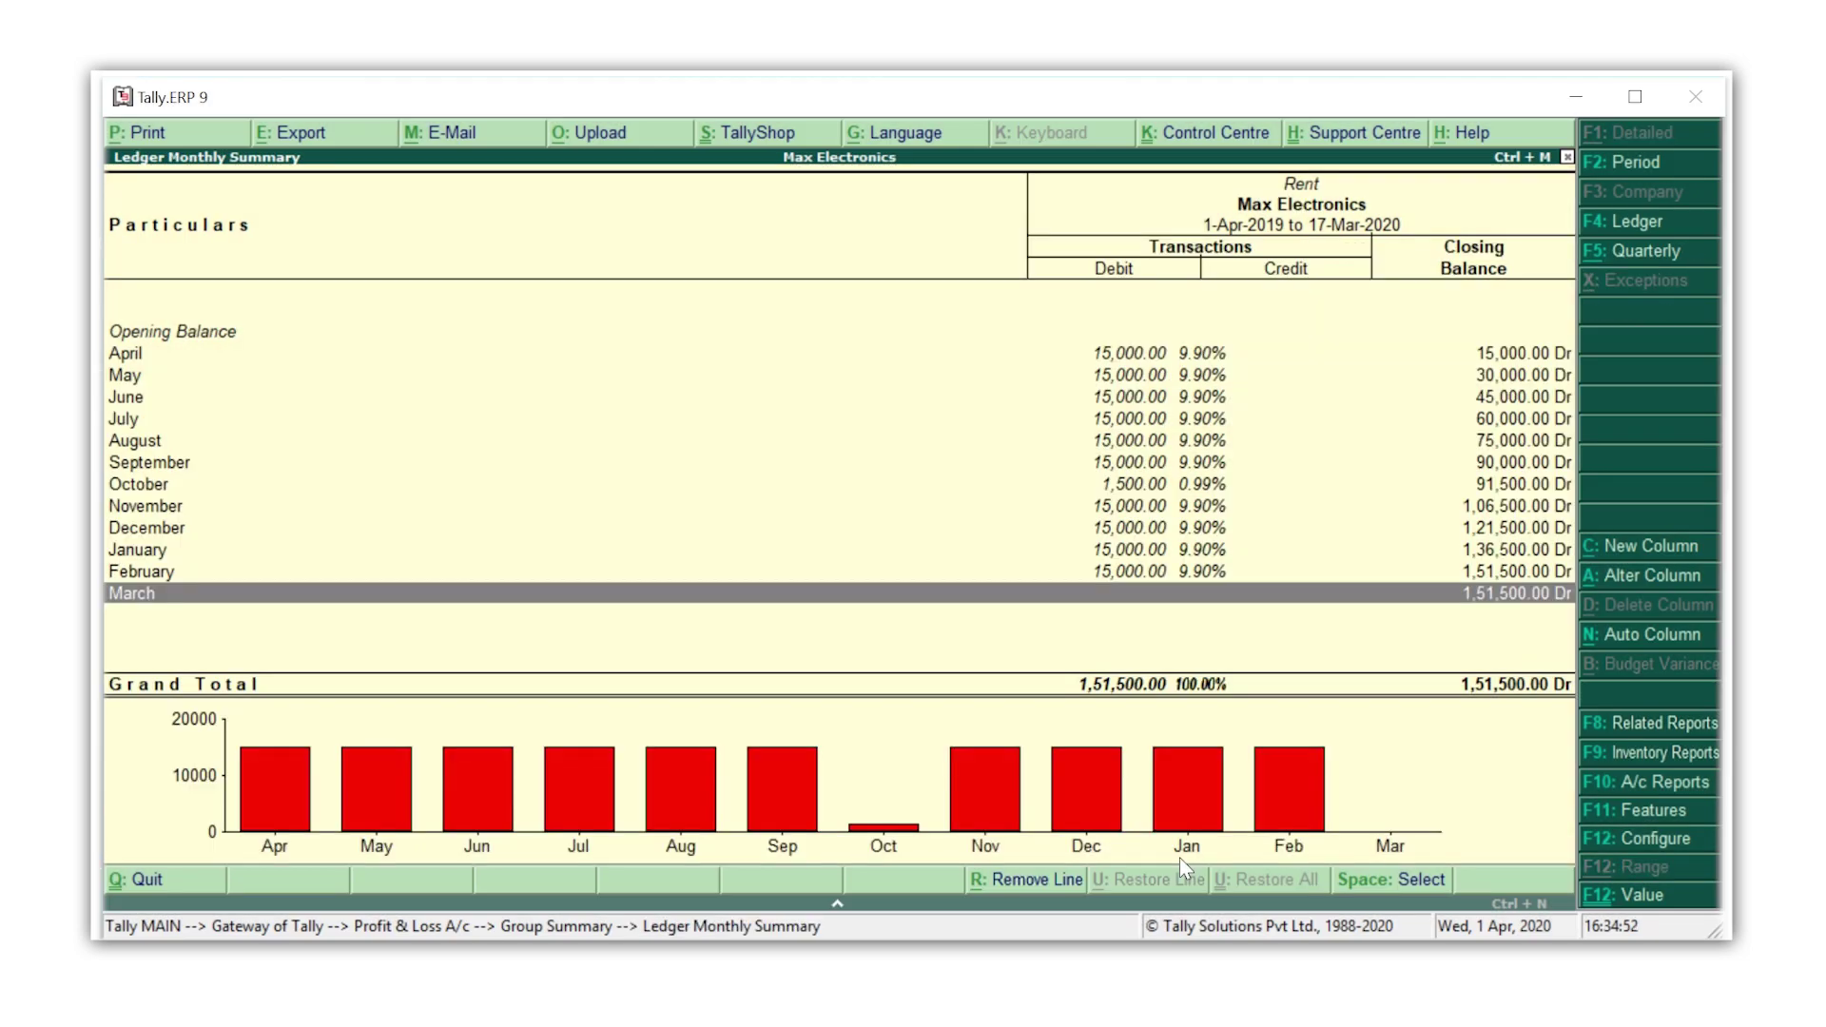
key(Up)
key(Up)
key(Up)
key(Up)
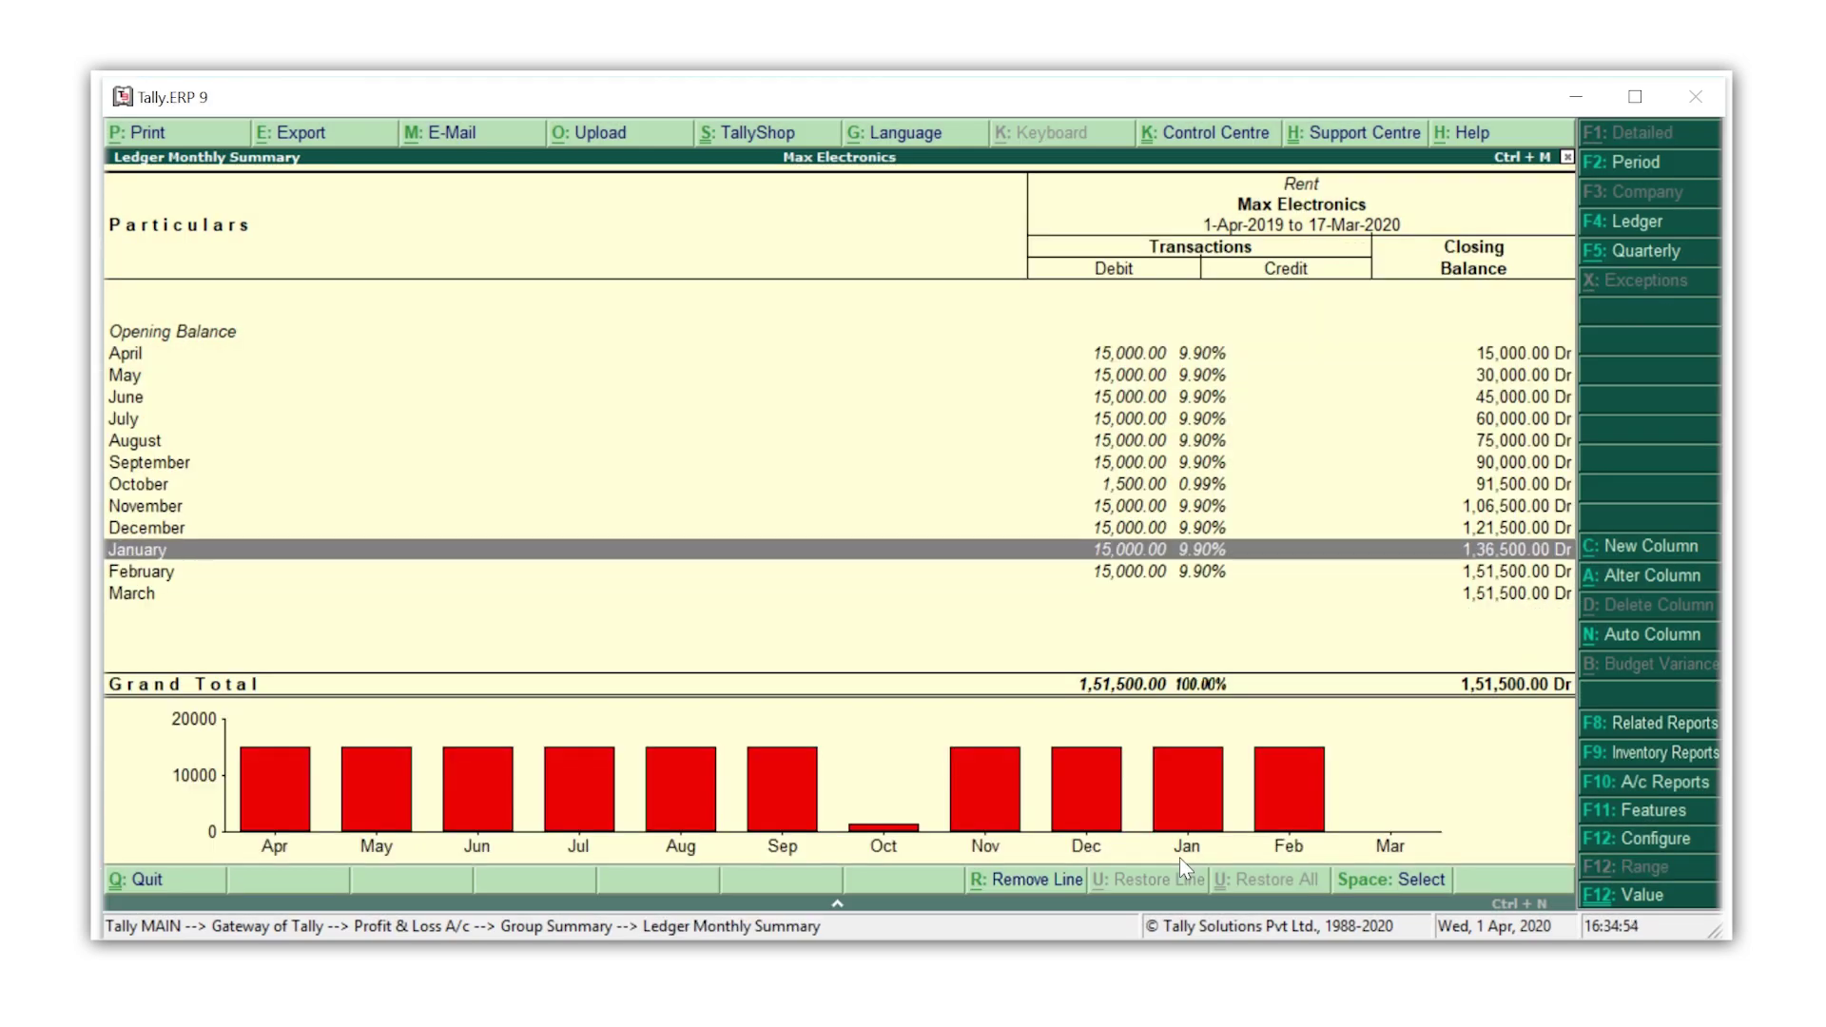
key(Up)
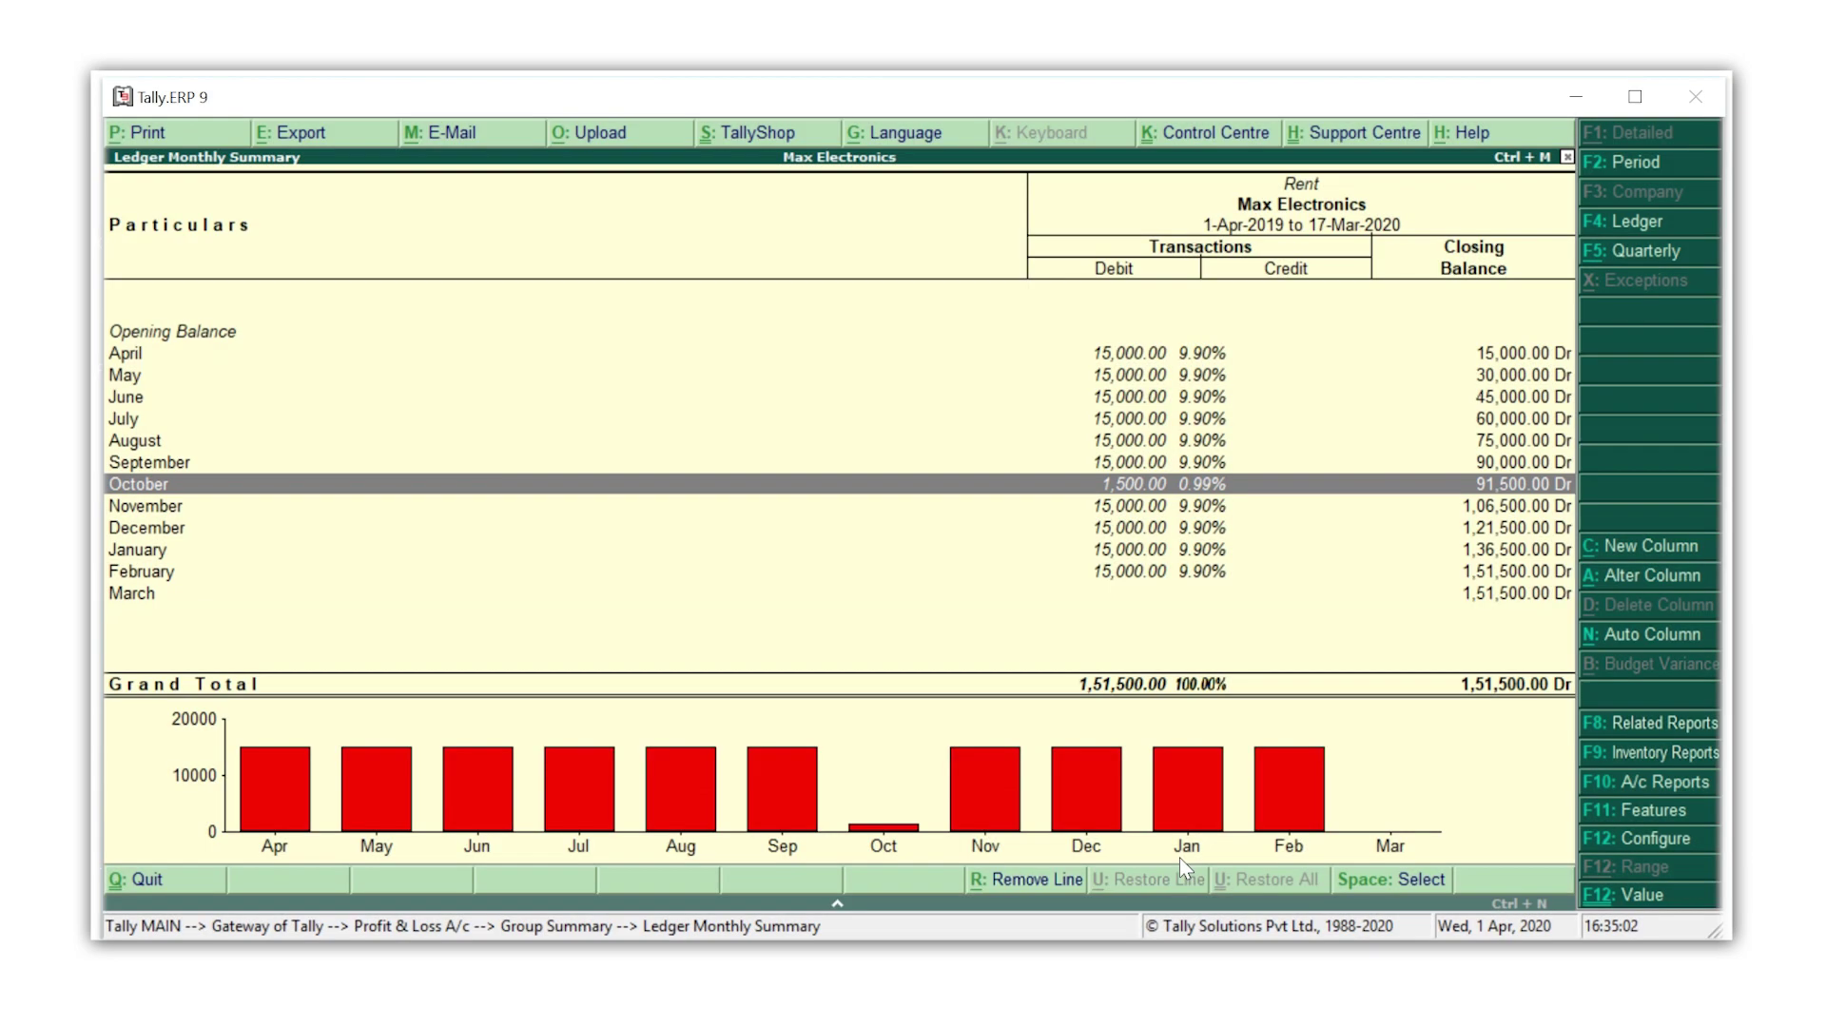
Change the Rent amount on Payment voucher No. 35 from 1,500.00 to 15,000.
key(Return)
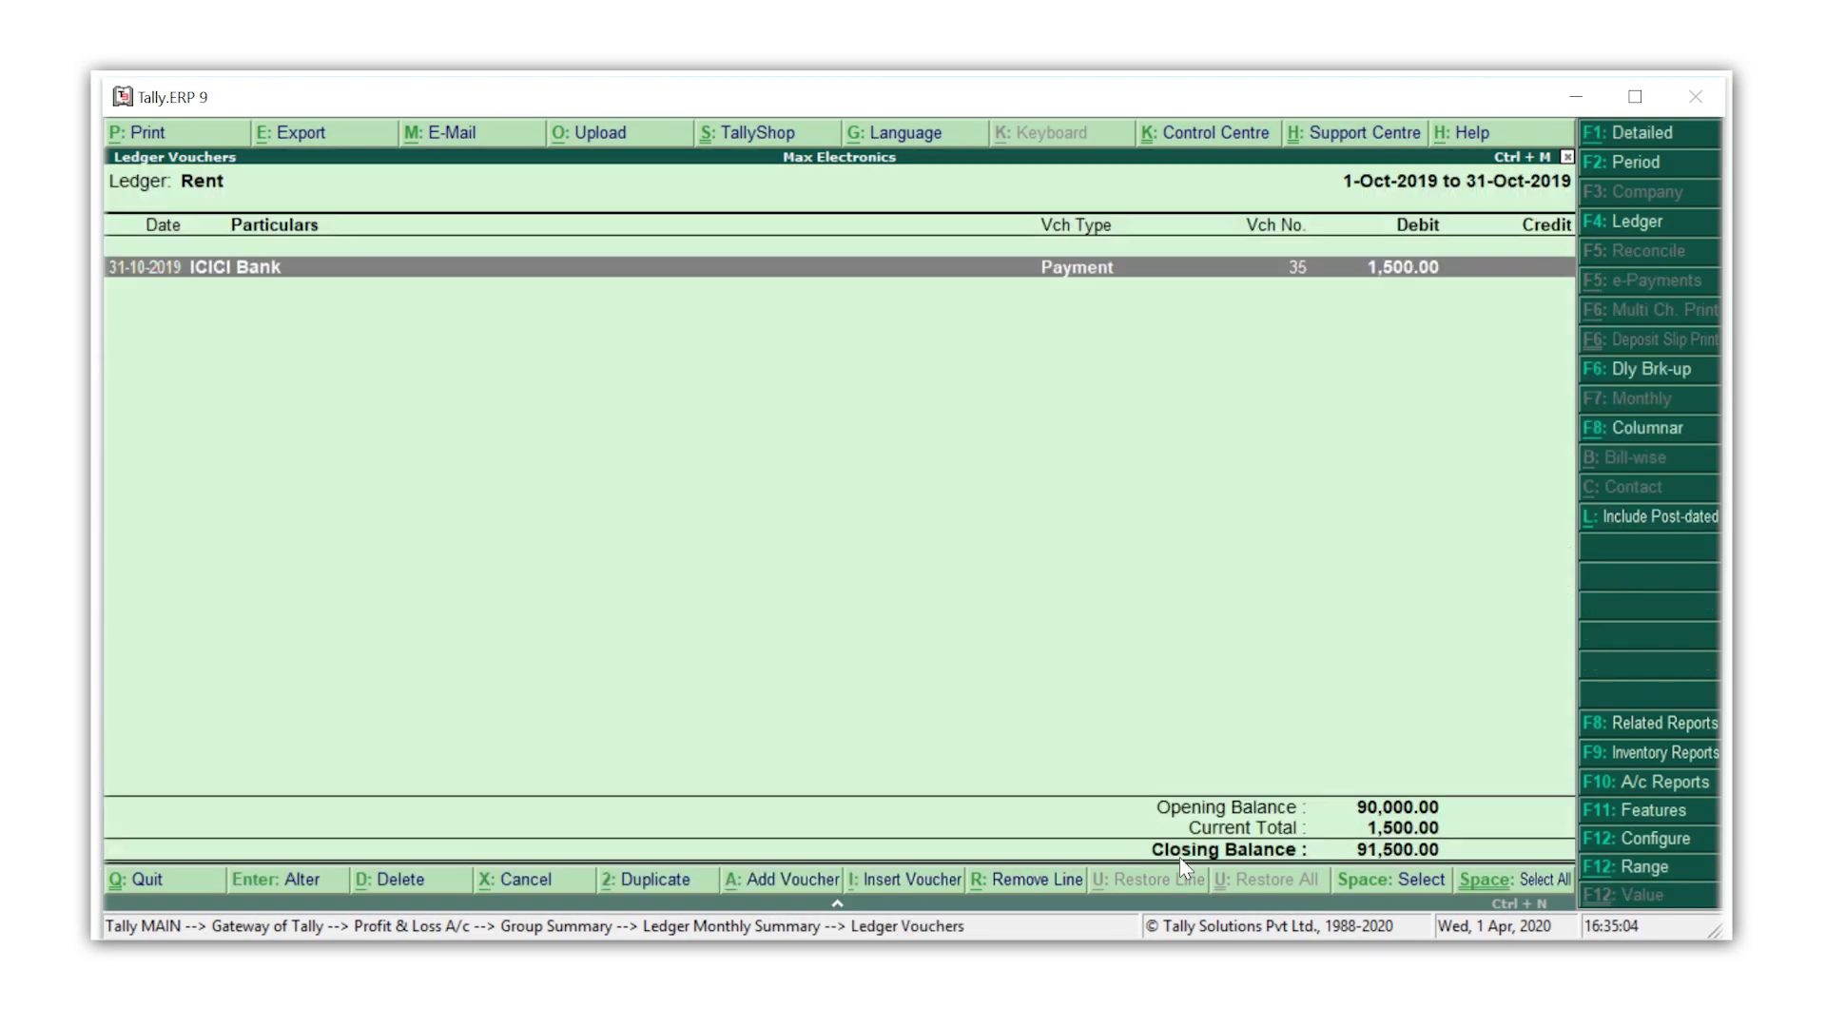
key(Return)
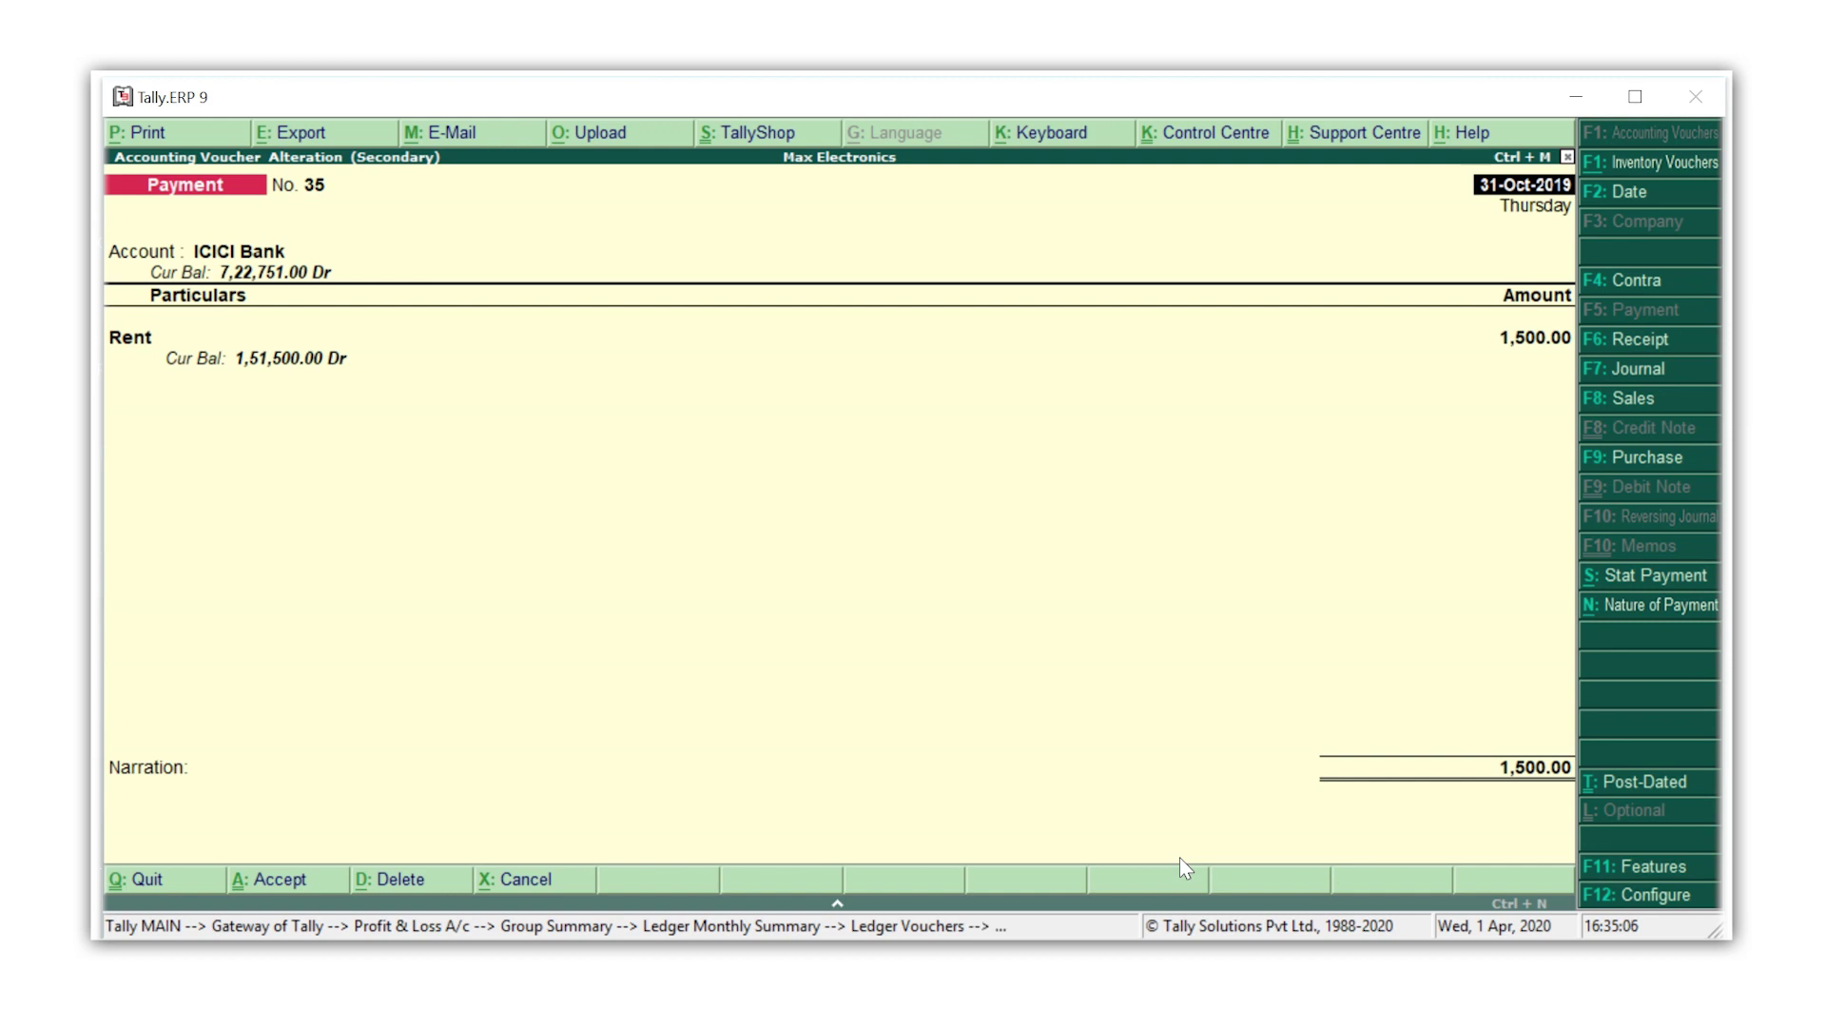
key(Return)
key(Return)
key(Return)
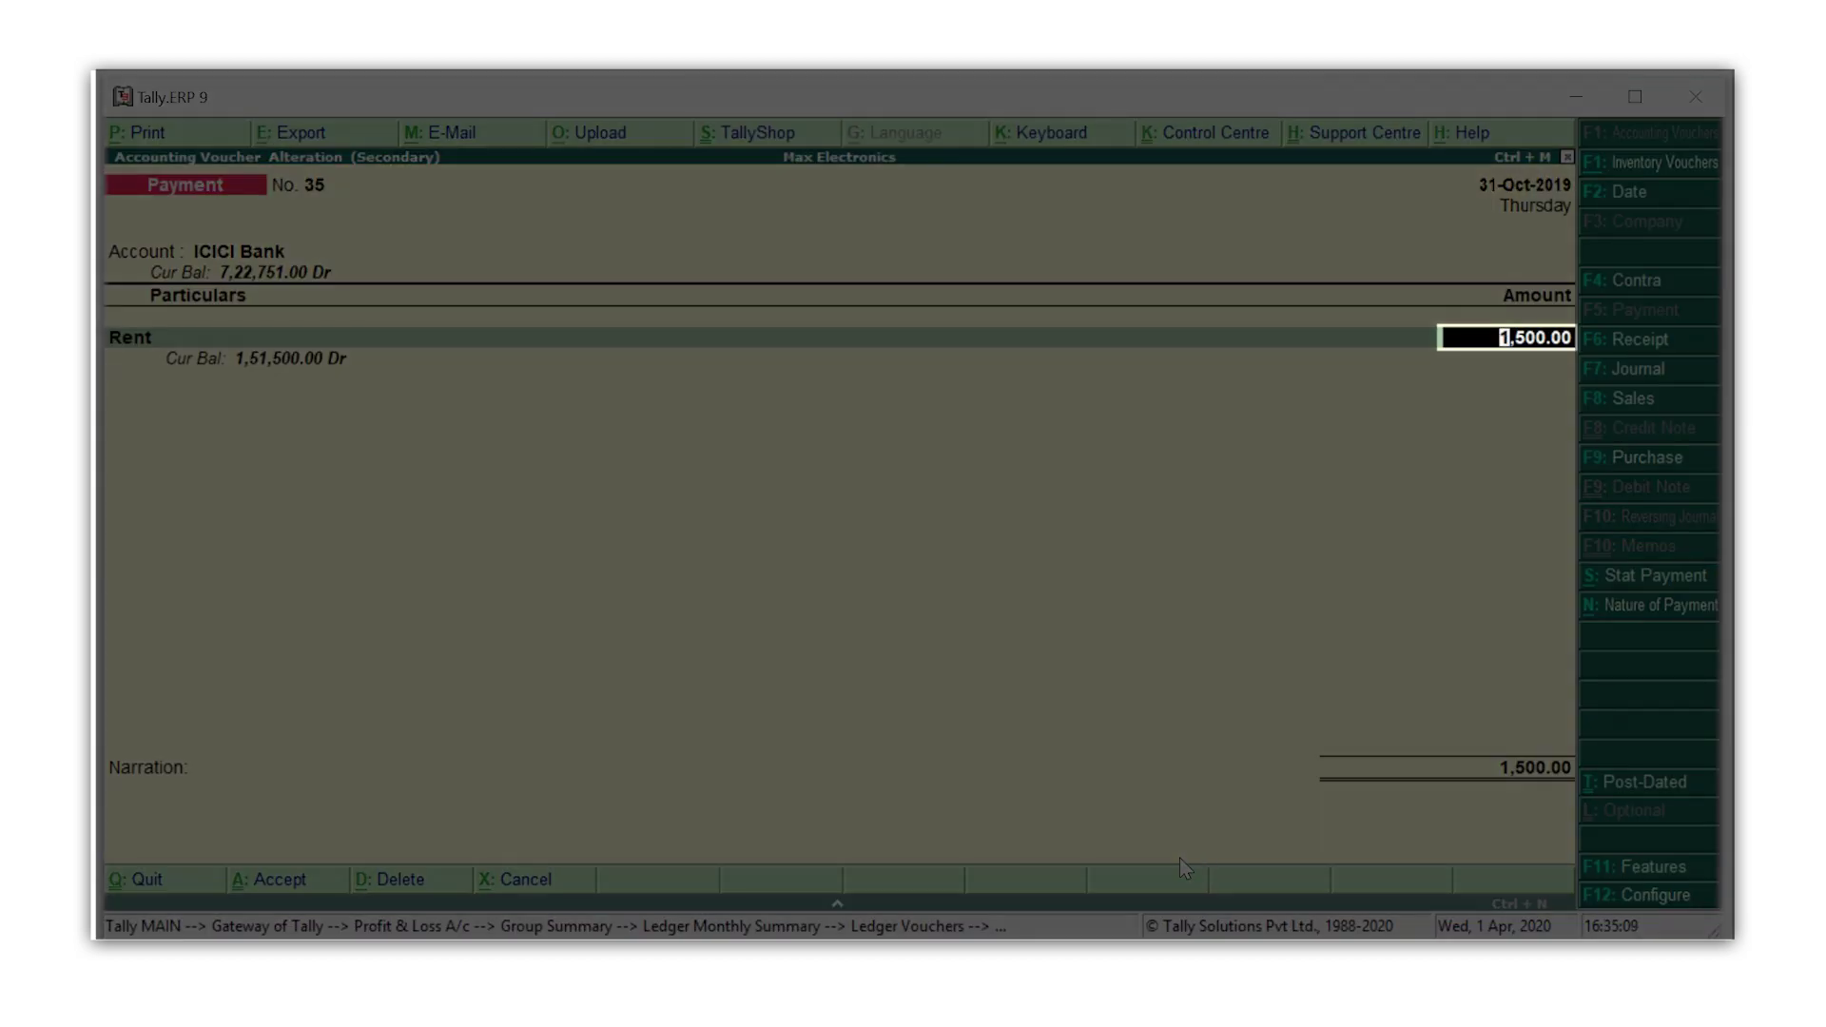
text(15000)
key(Return)
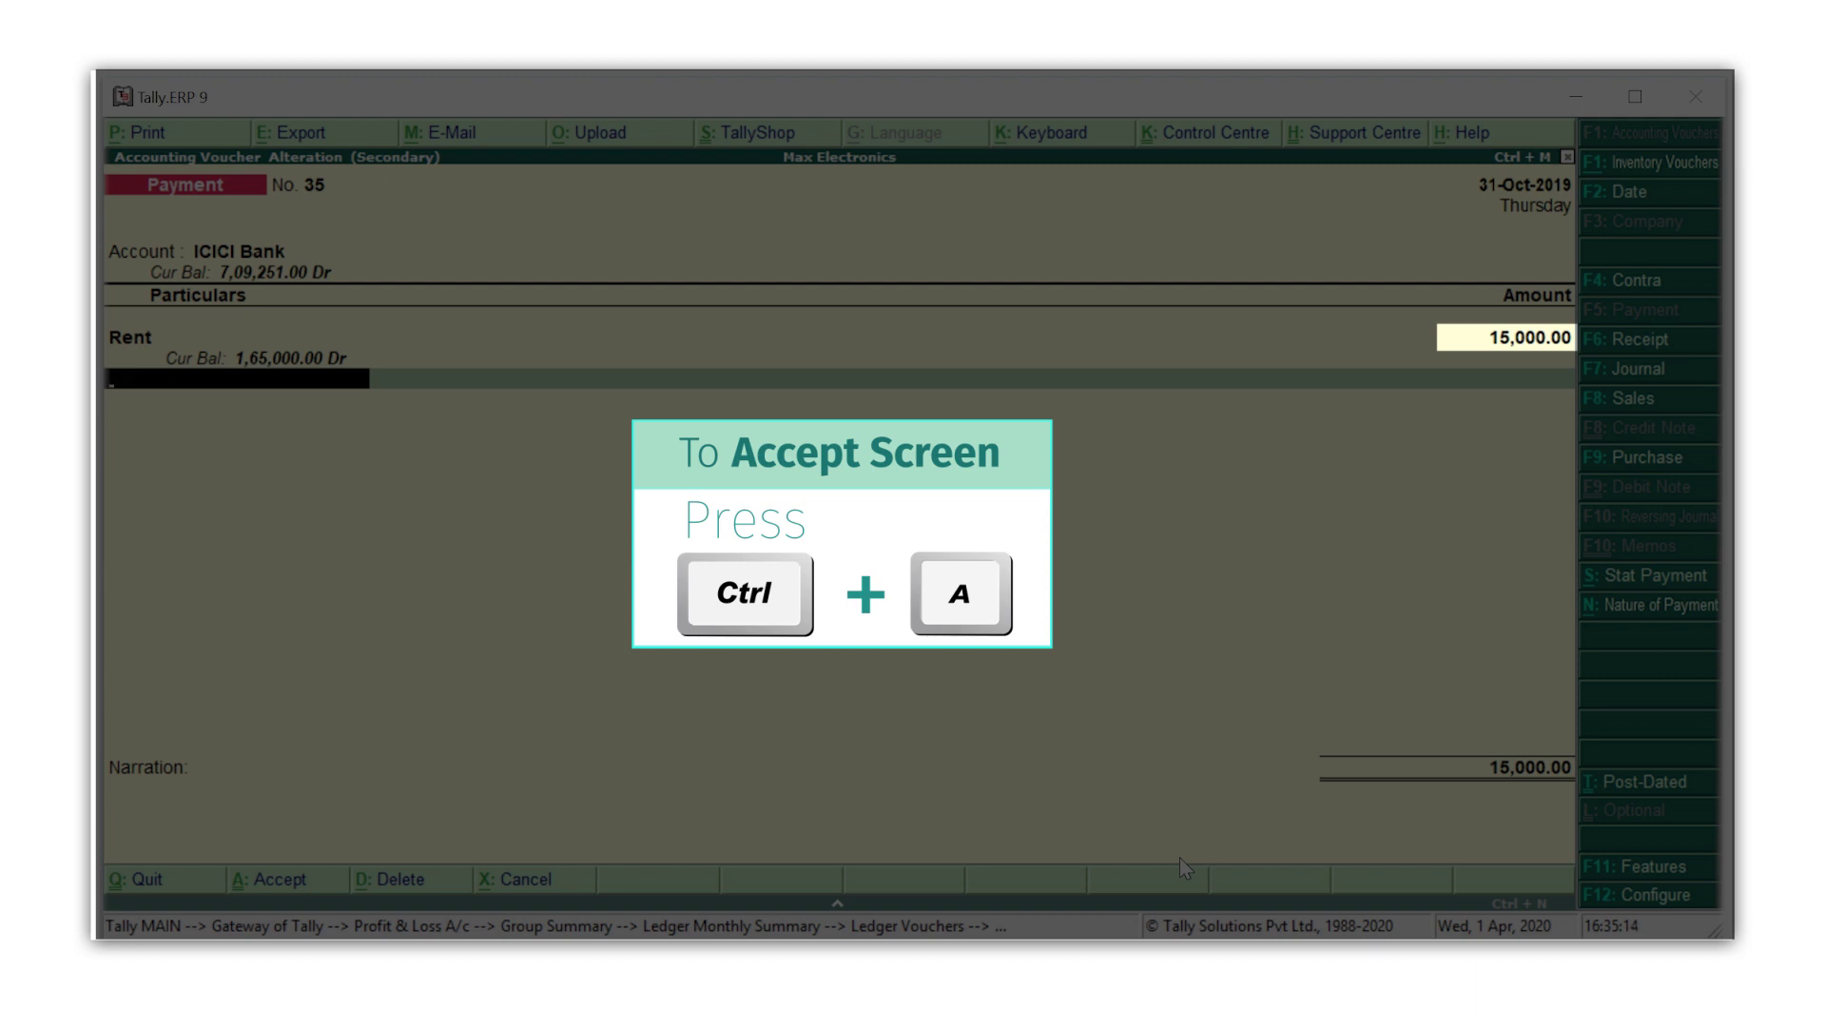
Accept the altered voucher and go back to the Profit & Loss A/c, where Rent now reads 1,65,000.00.
key(ctrl+a)
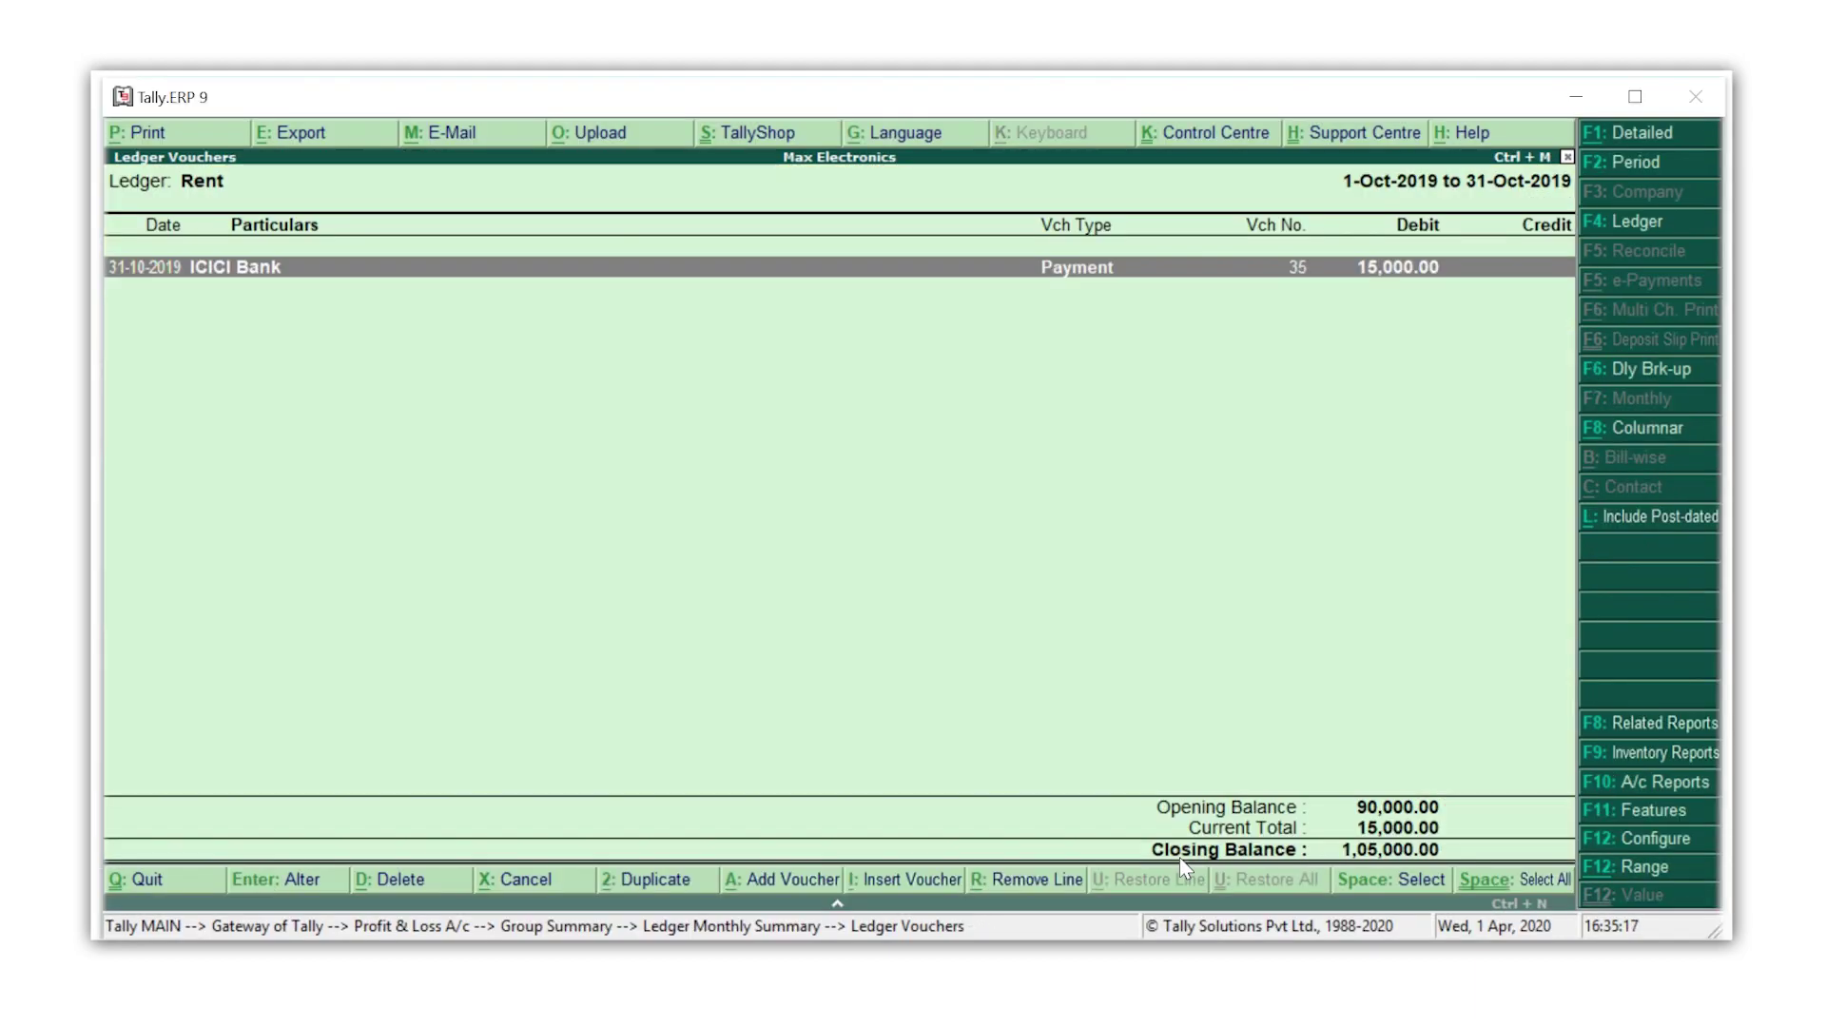
key(Escape)
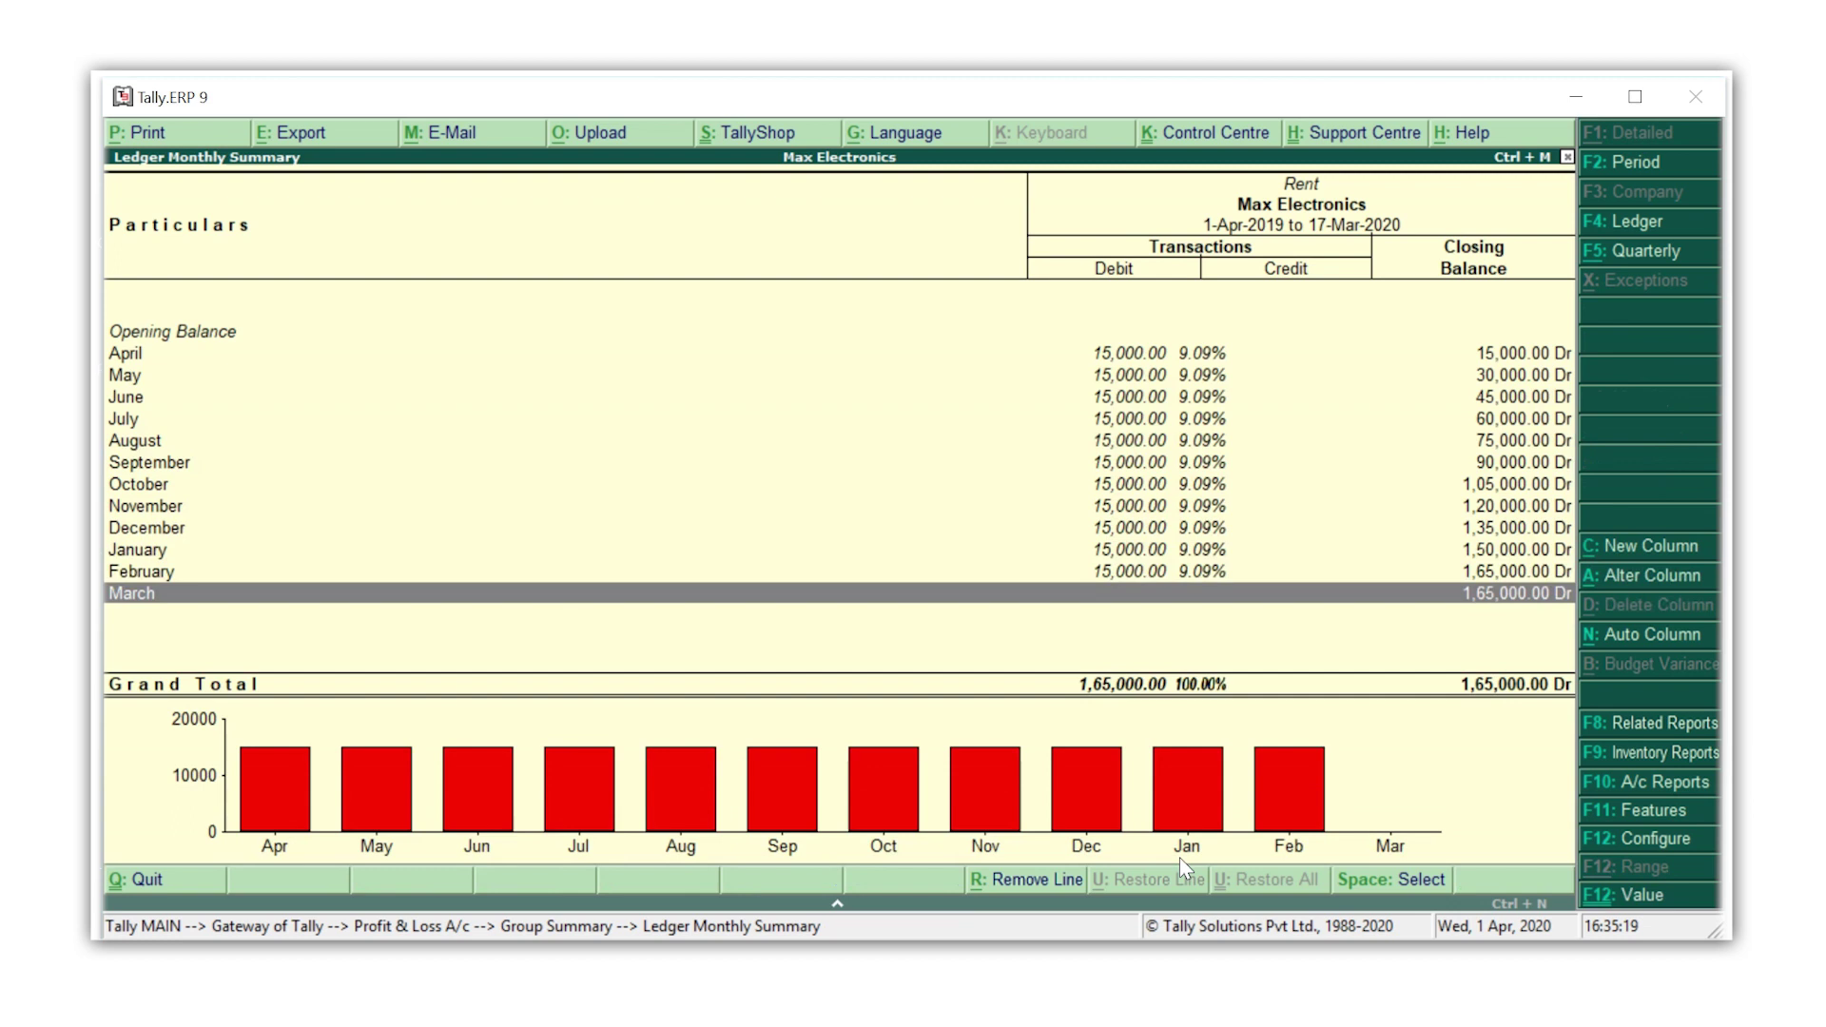
key(Escape)
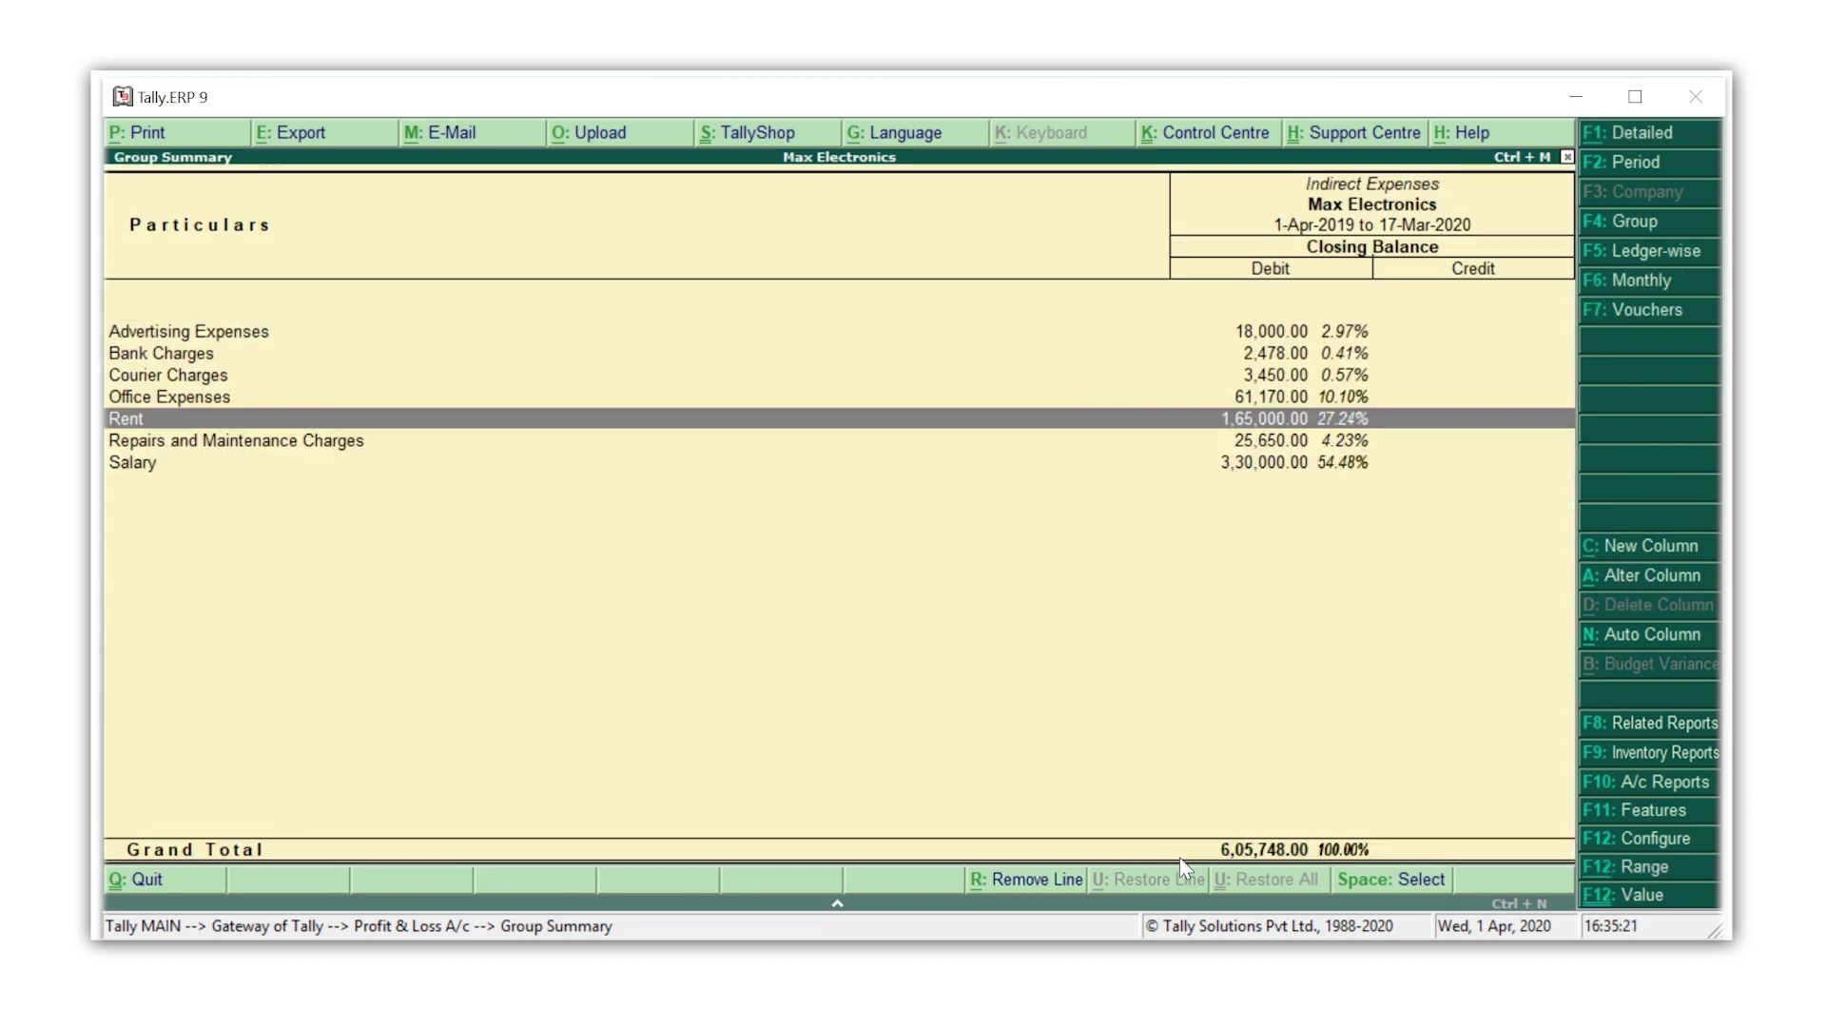
key(Escape)
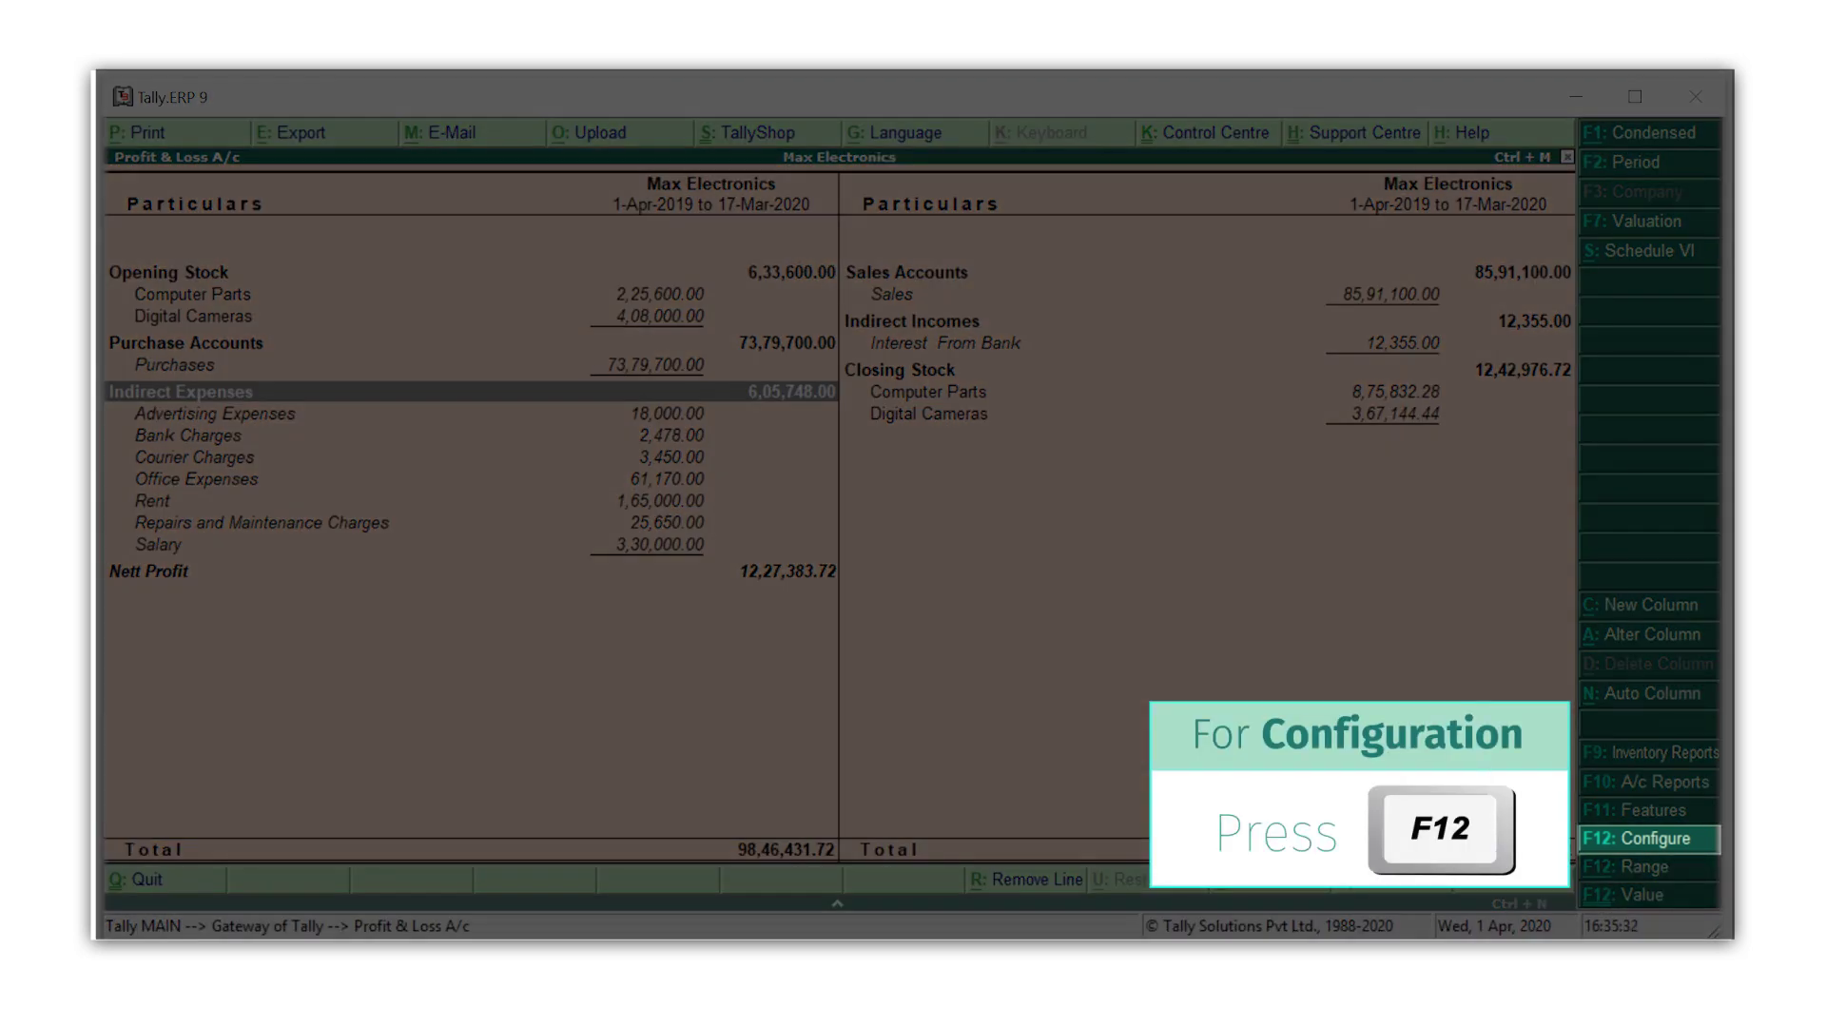
Set Show Vertical Profit & Loss to Yes in the report configuration.
key(F12)
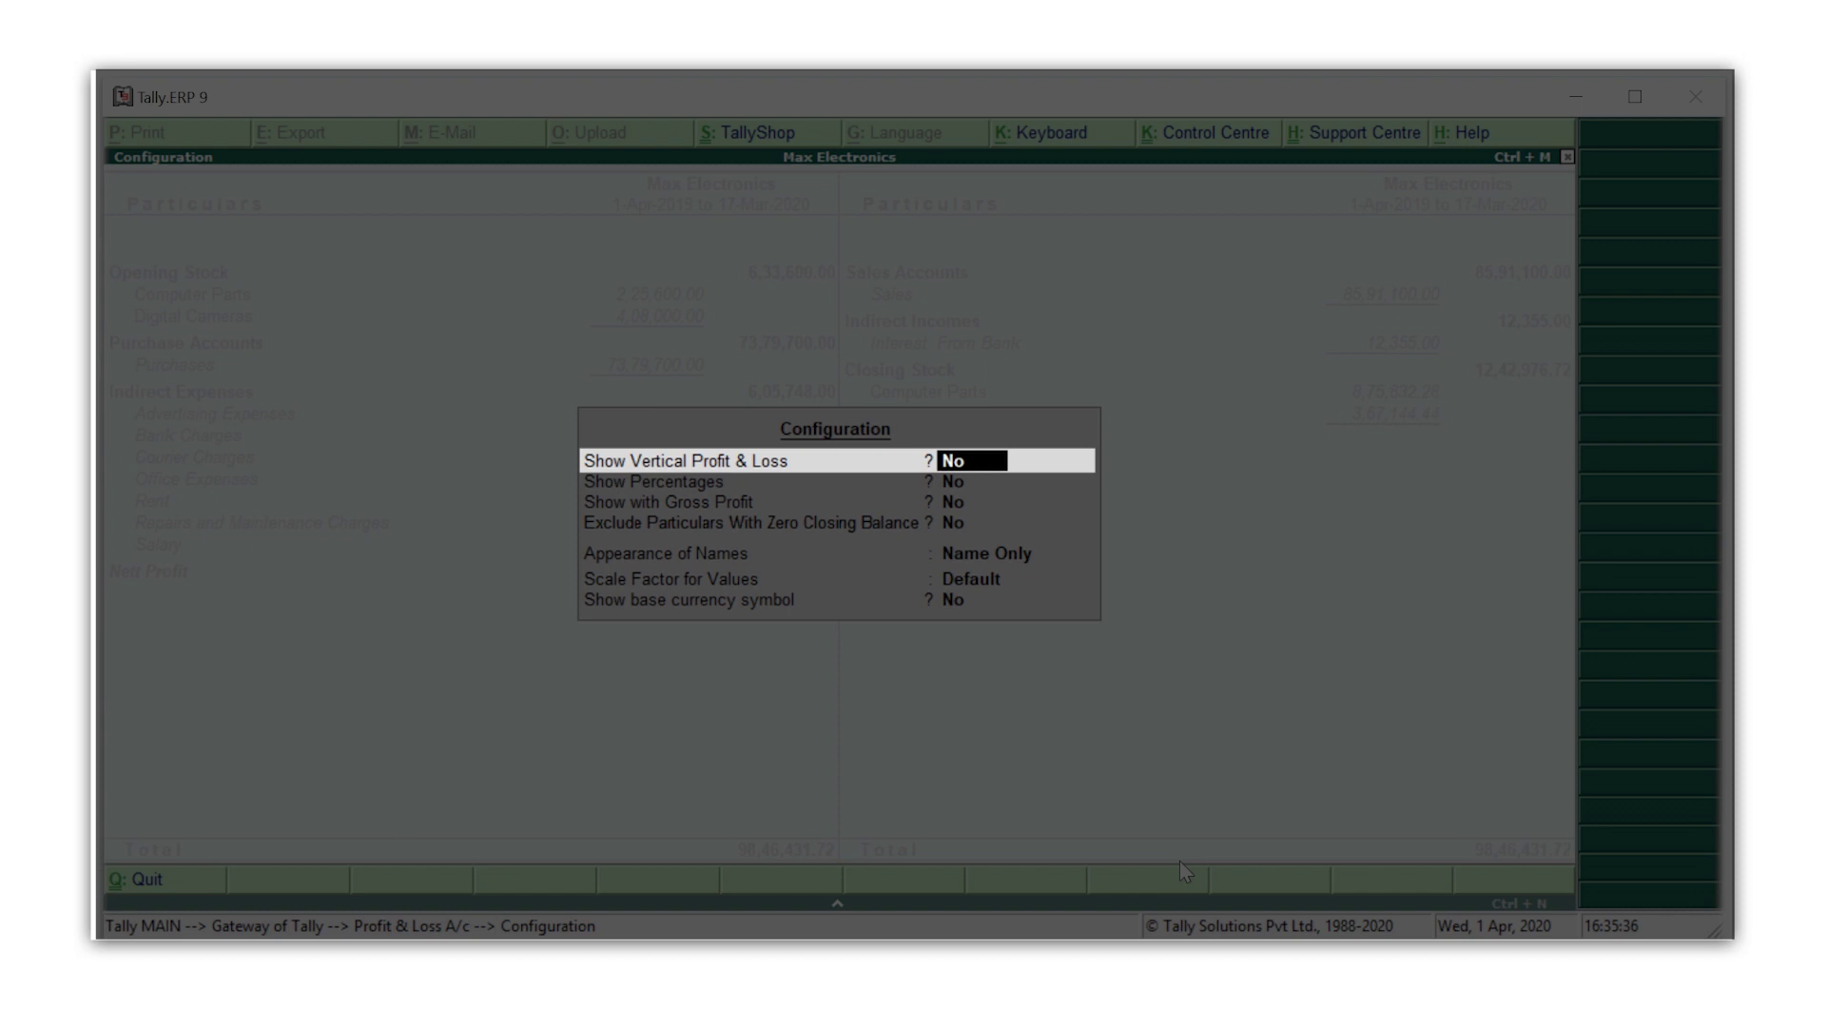
text(Yes)
key(Return)
key(Return)
key(Return)
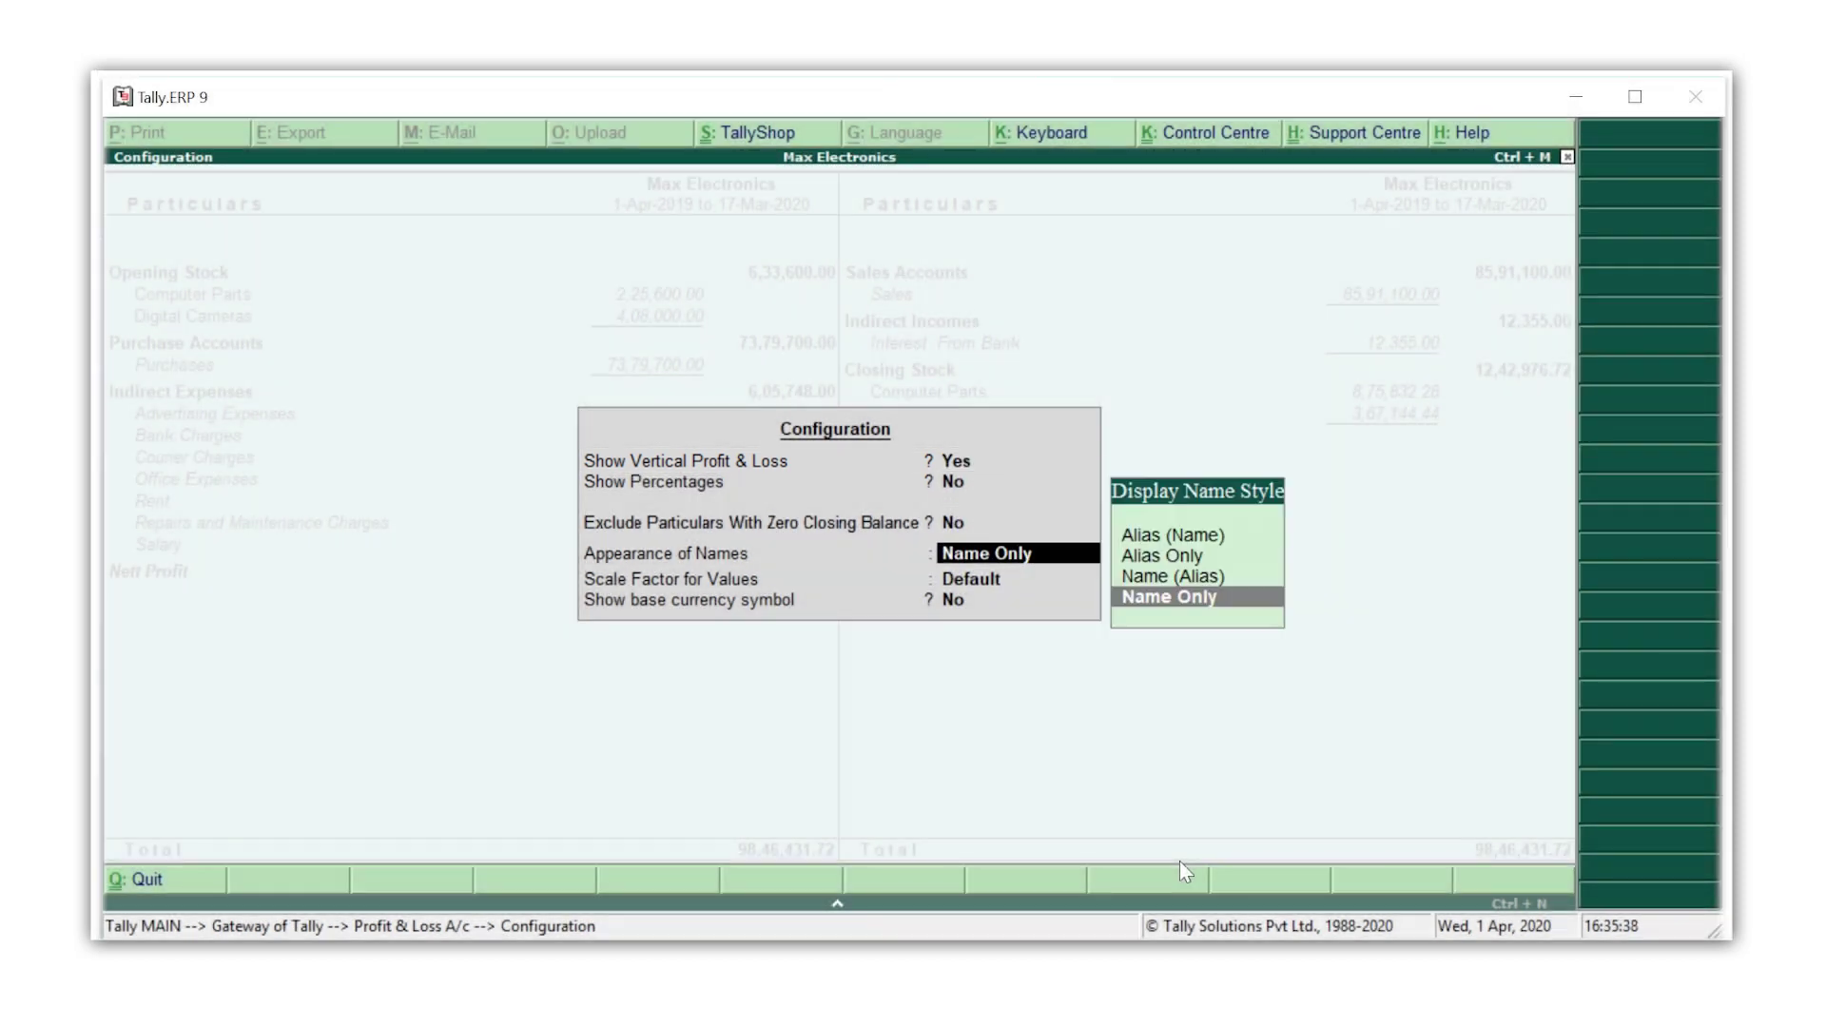
key(Return)
key(Return)
key(Return)
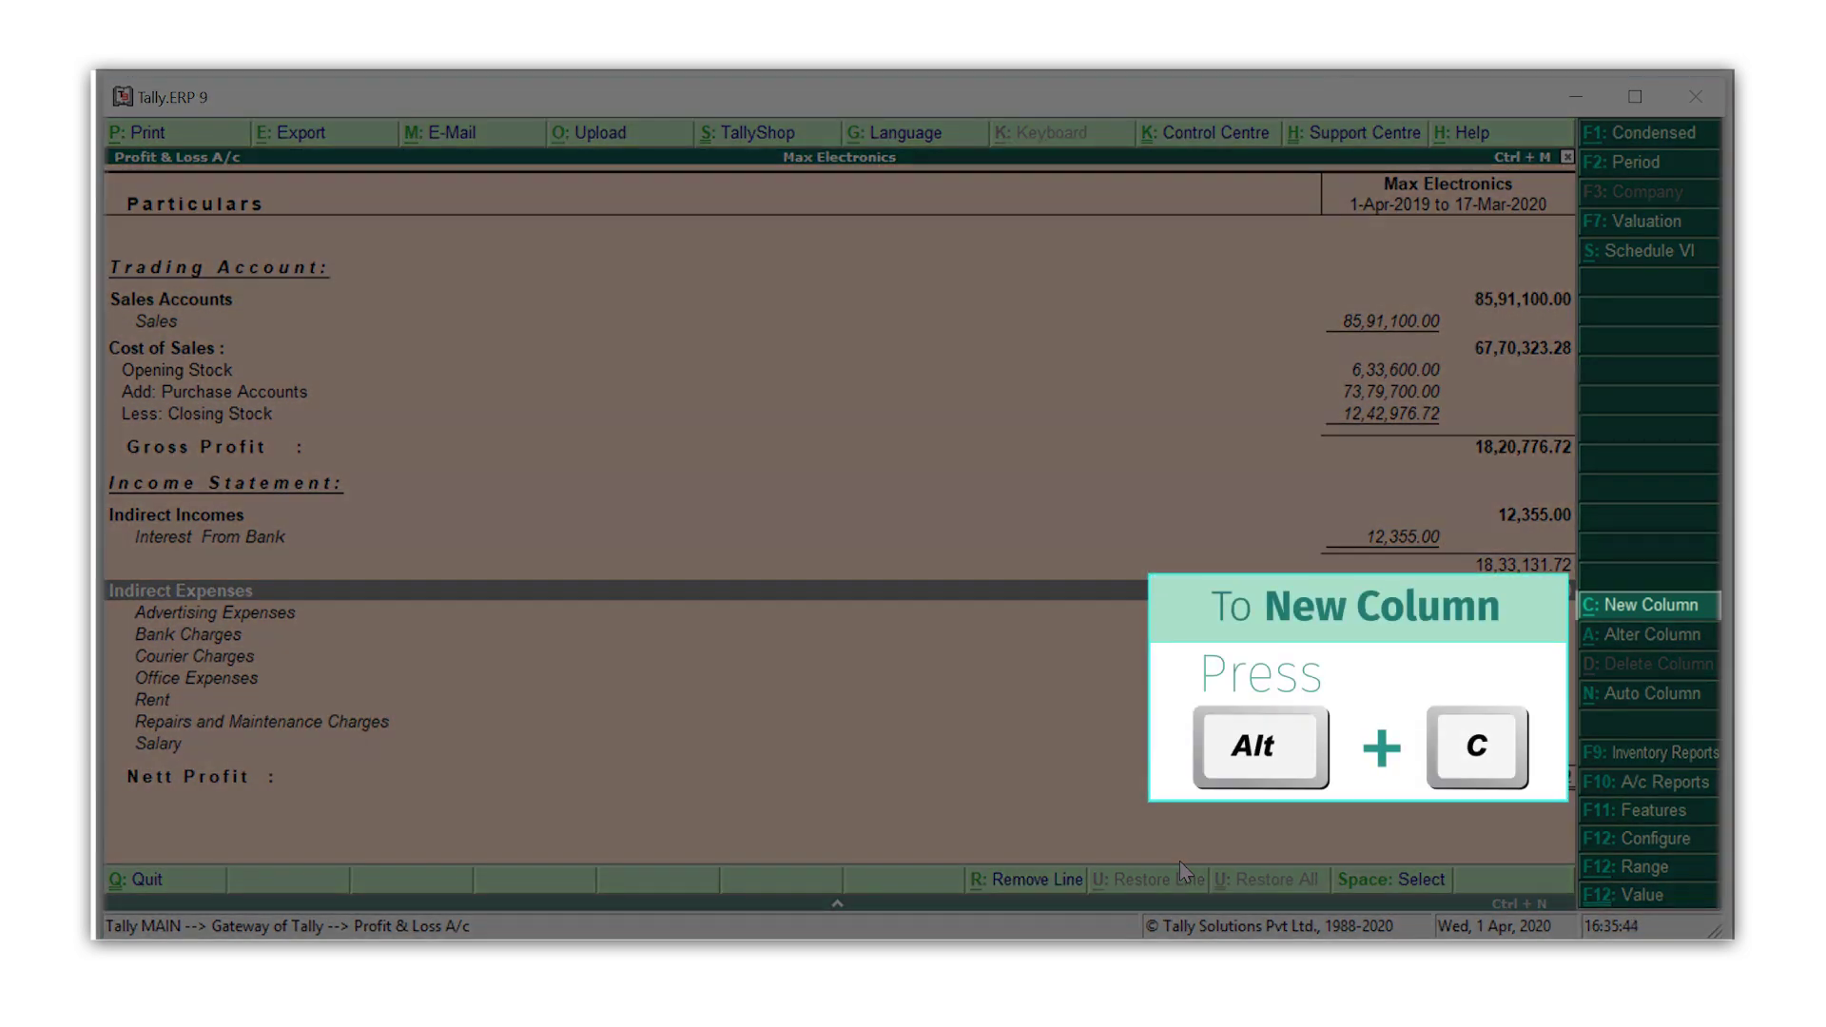
Add a new column covering 1/2/2020 to 29/2/2020.
key(alt+c)
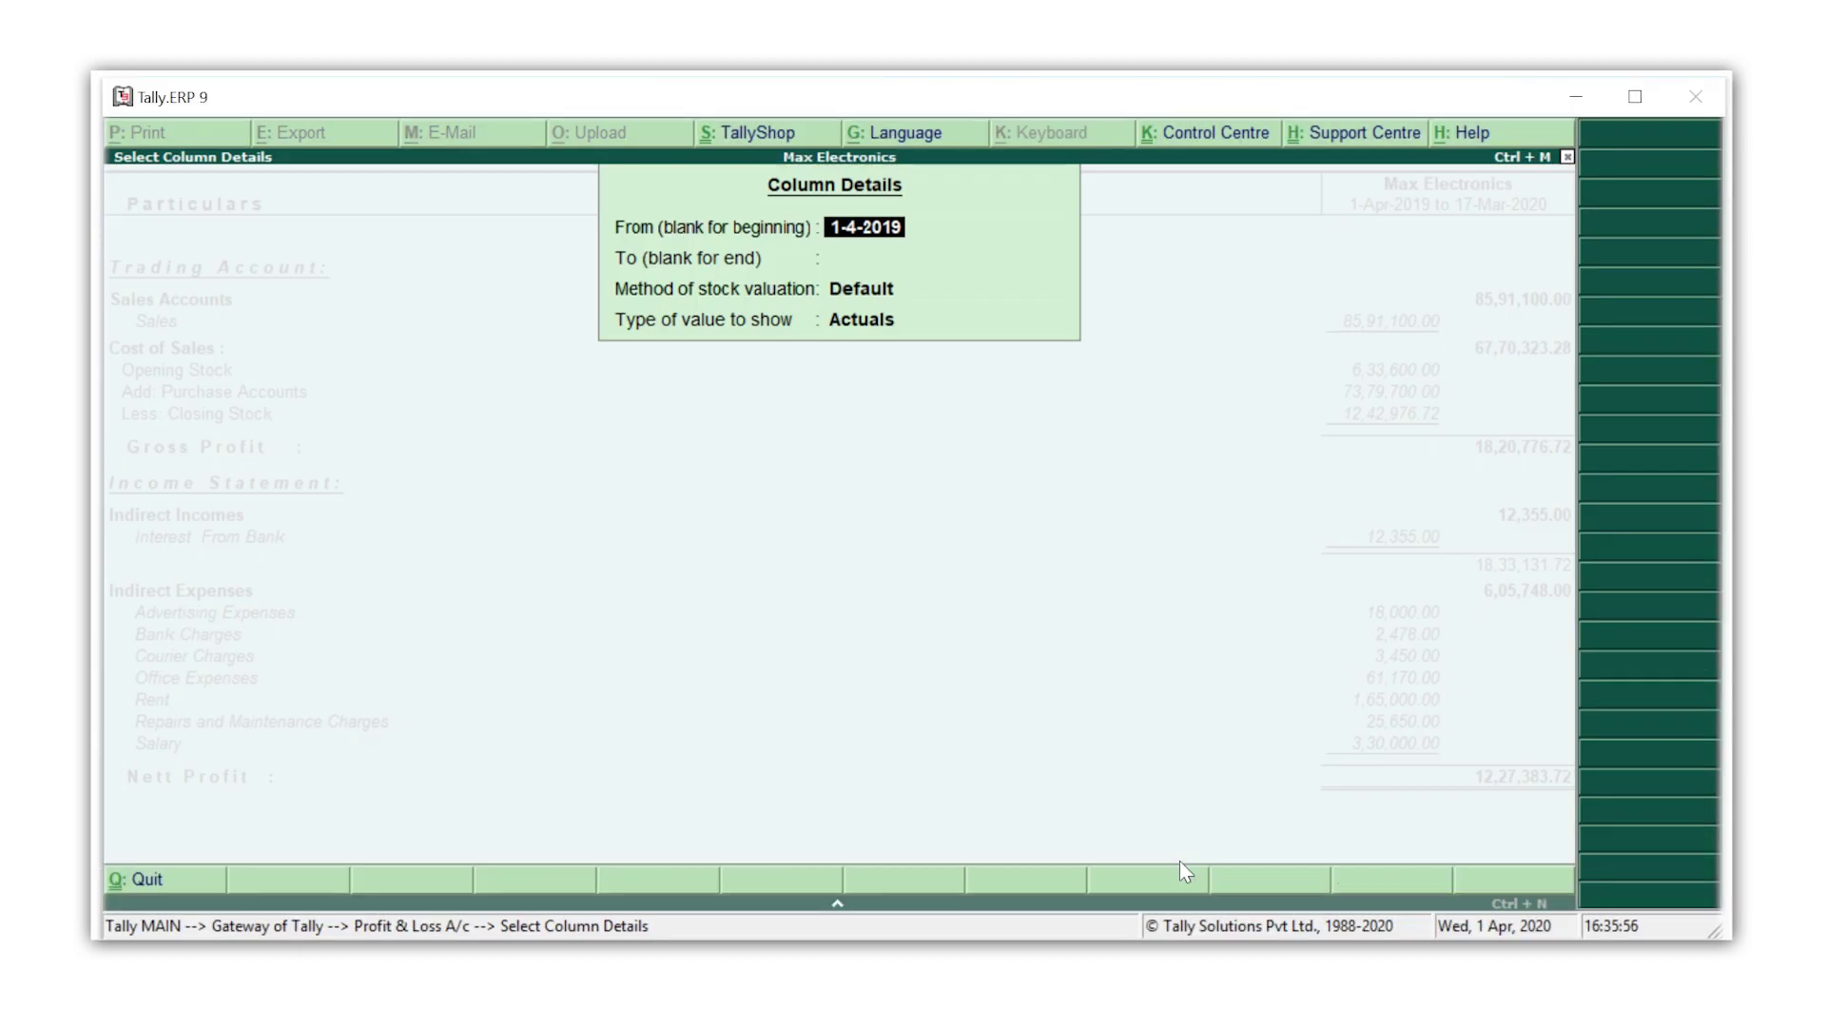
text(1)
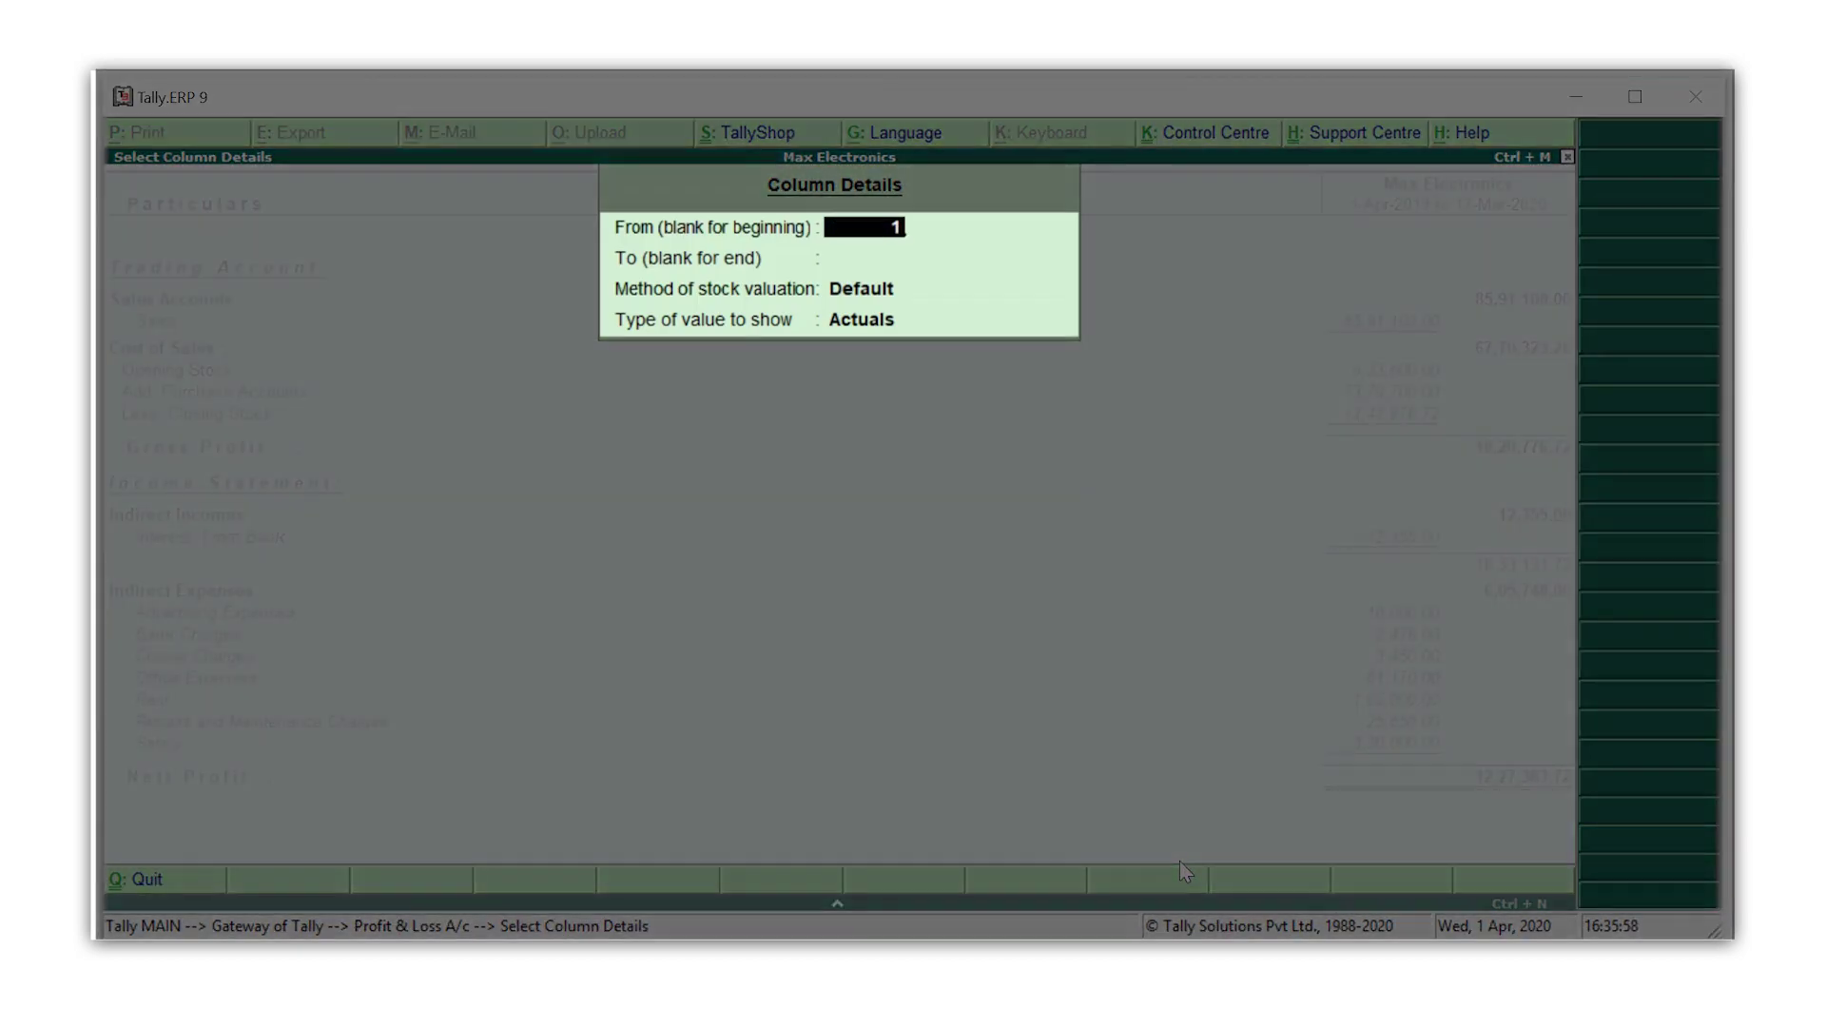
text(/2/2020)
key(Return)
text(29)
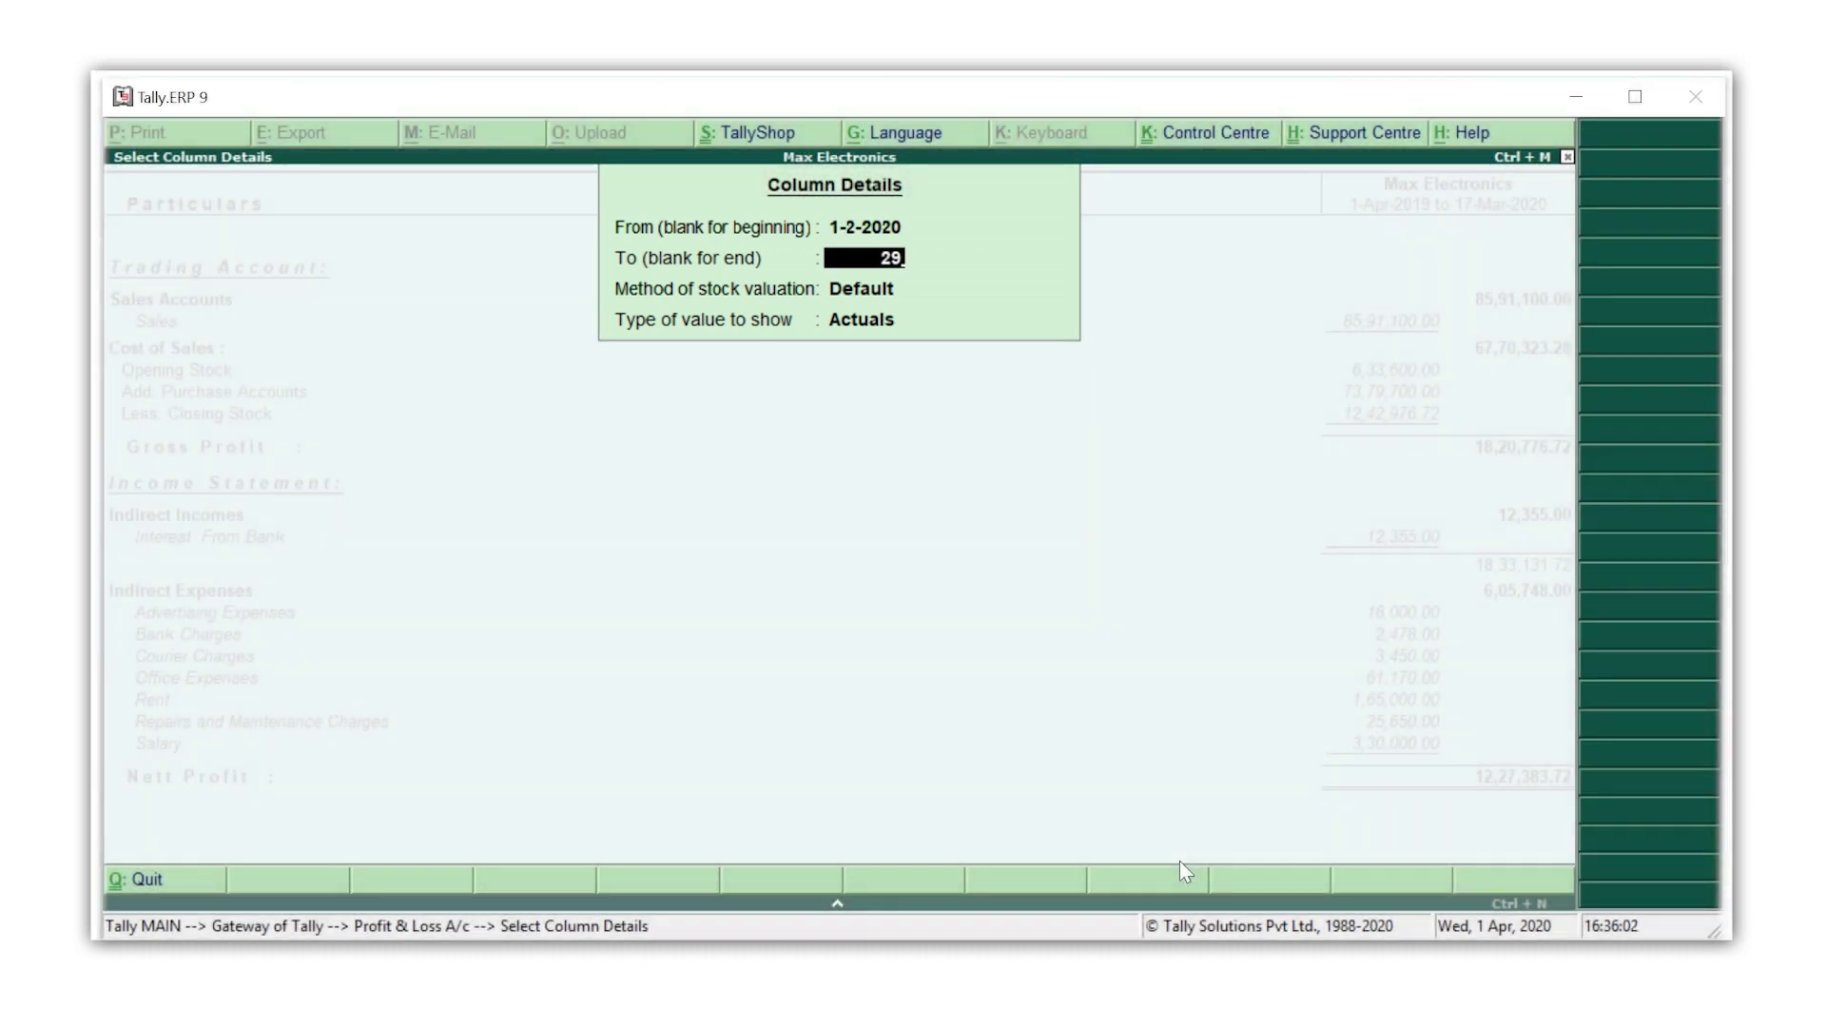
text(/2/2020)
key(Return)
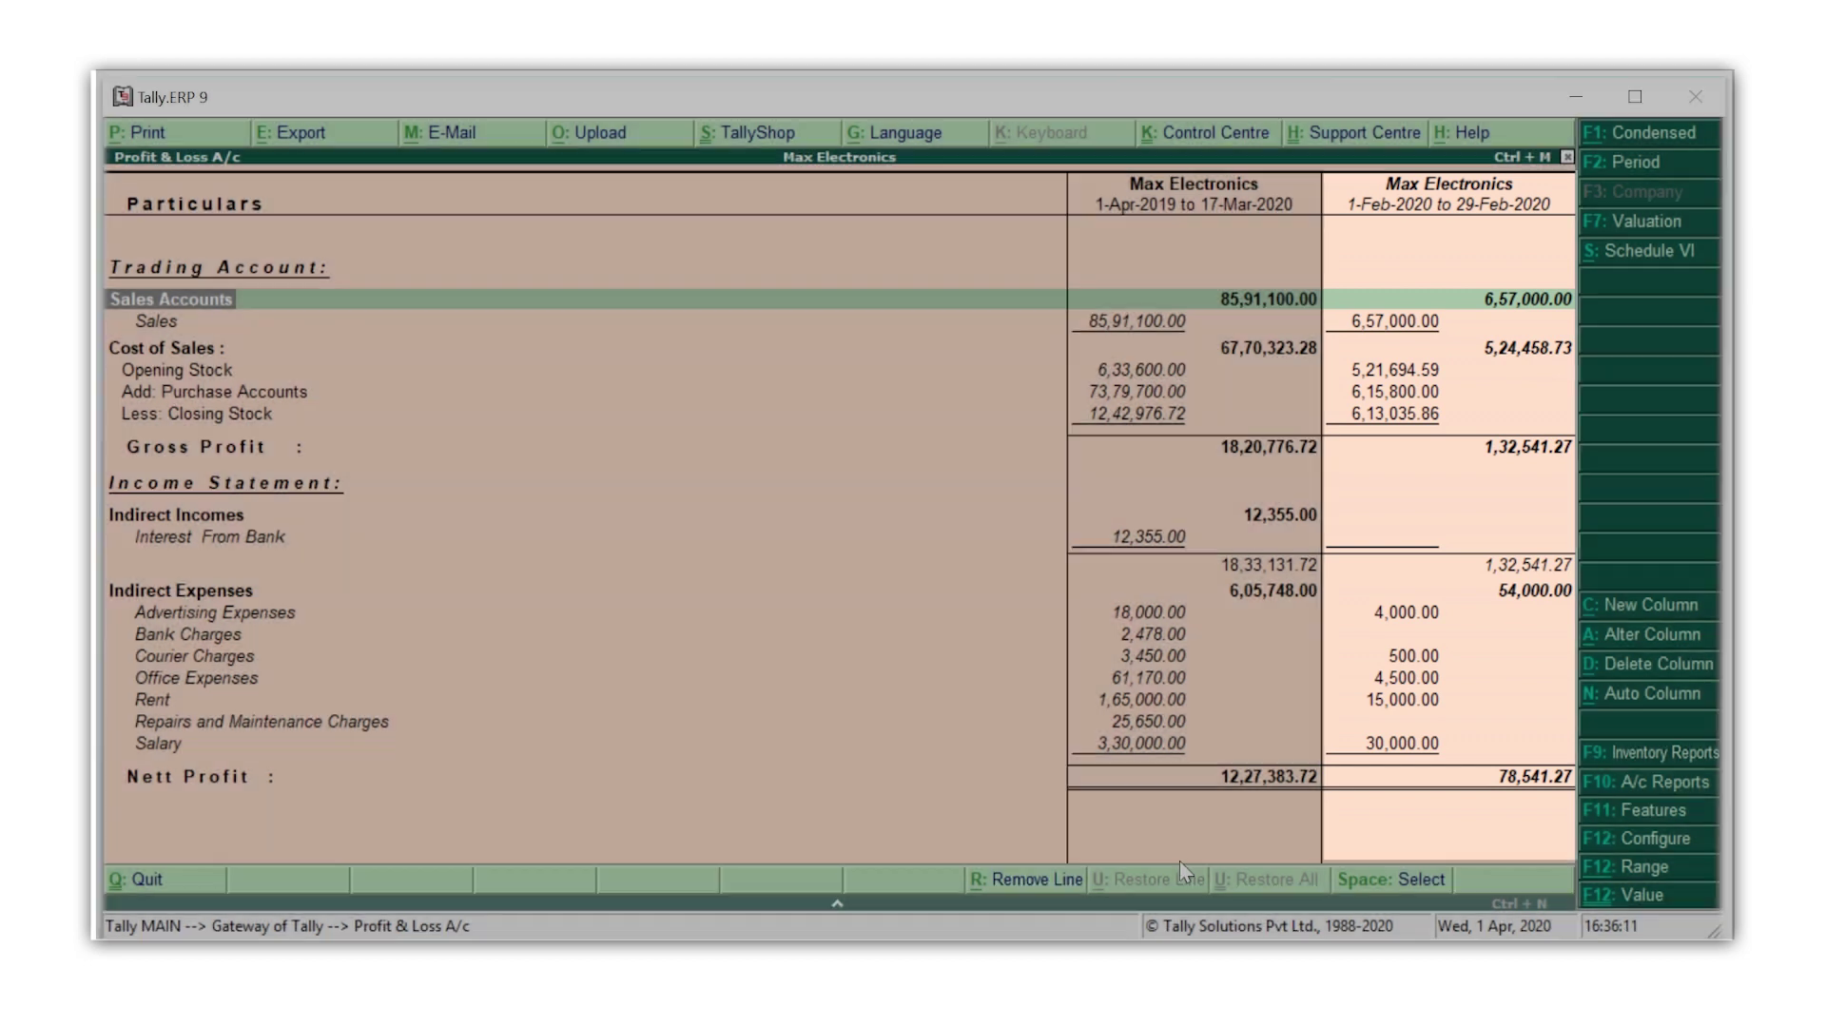
Add another column from 1/1/2020 to 31/1/2020 using Actuals.
key(alt+c)
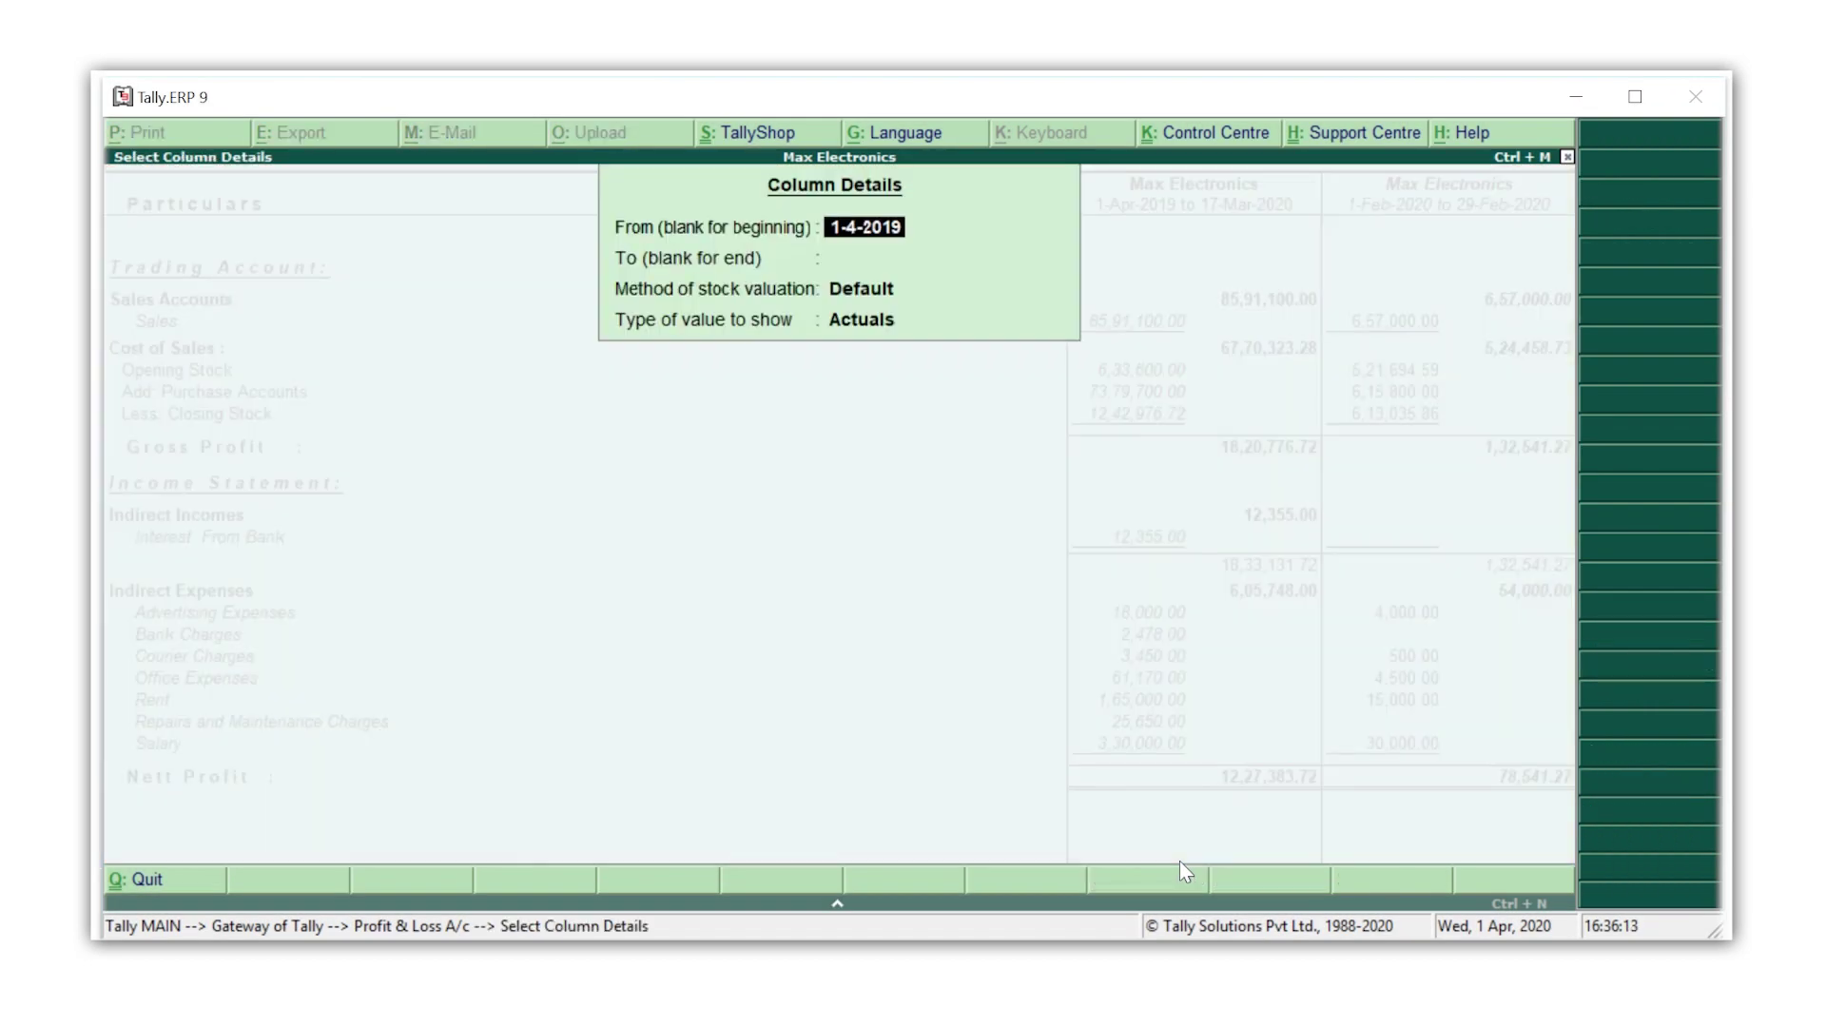
text(1/1/2020)
key(Return)
text(31/1/2020)
key(Return)
key(Return)
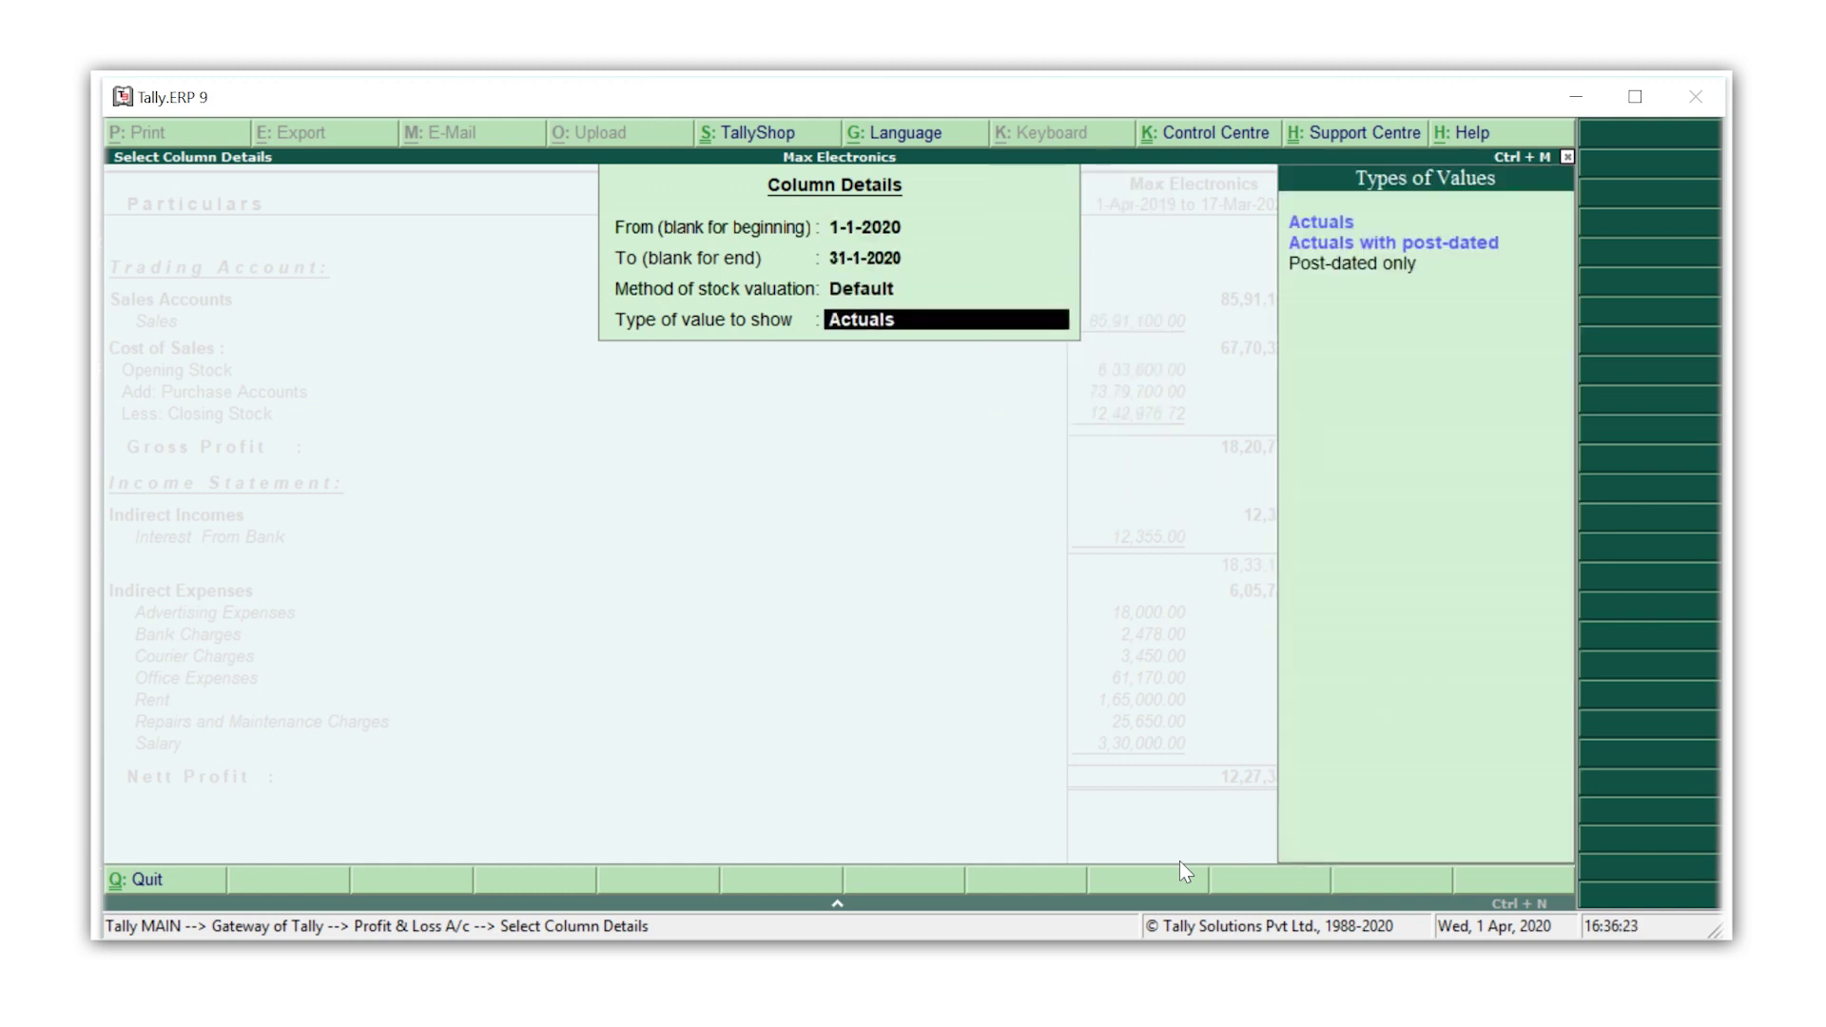
key(Return)
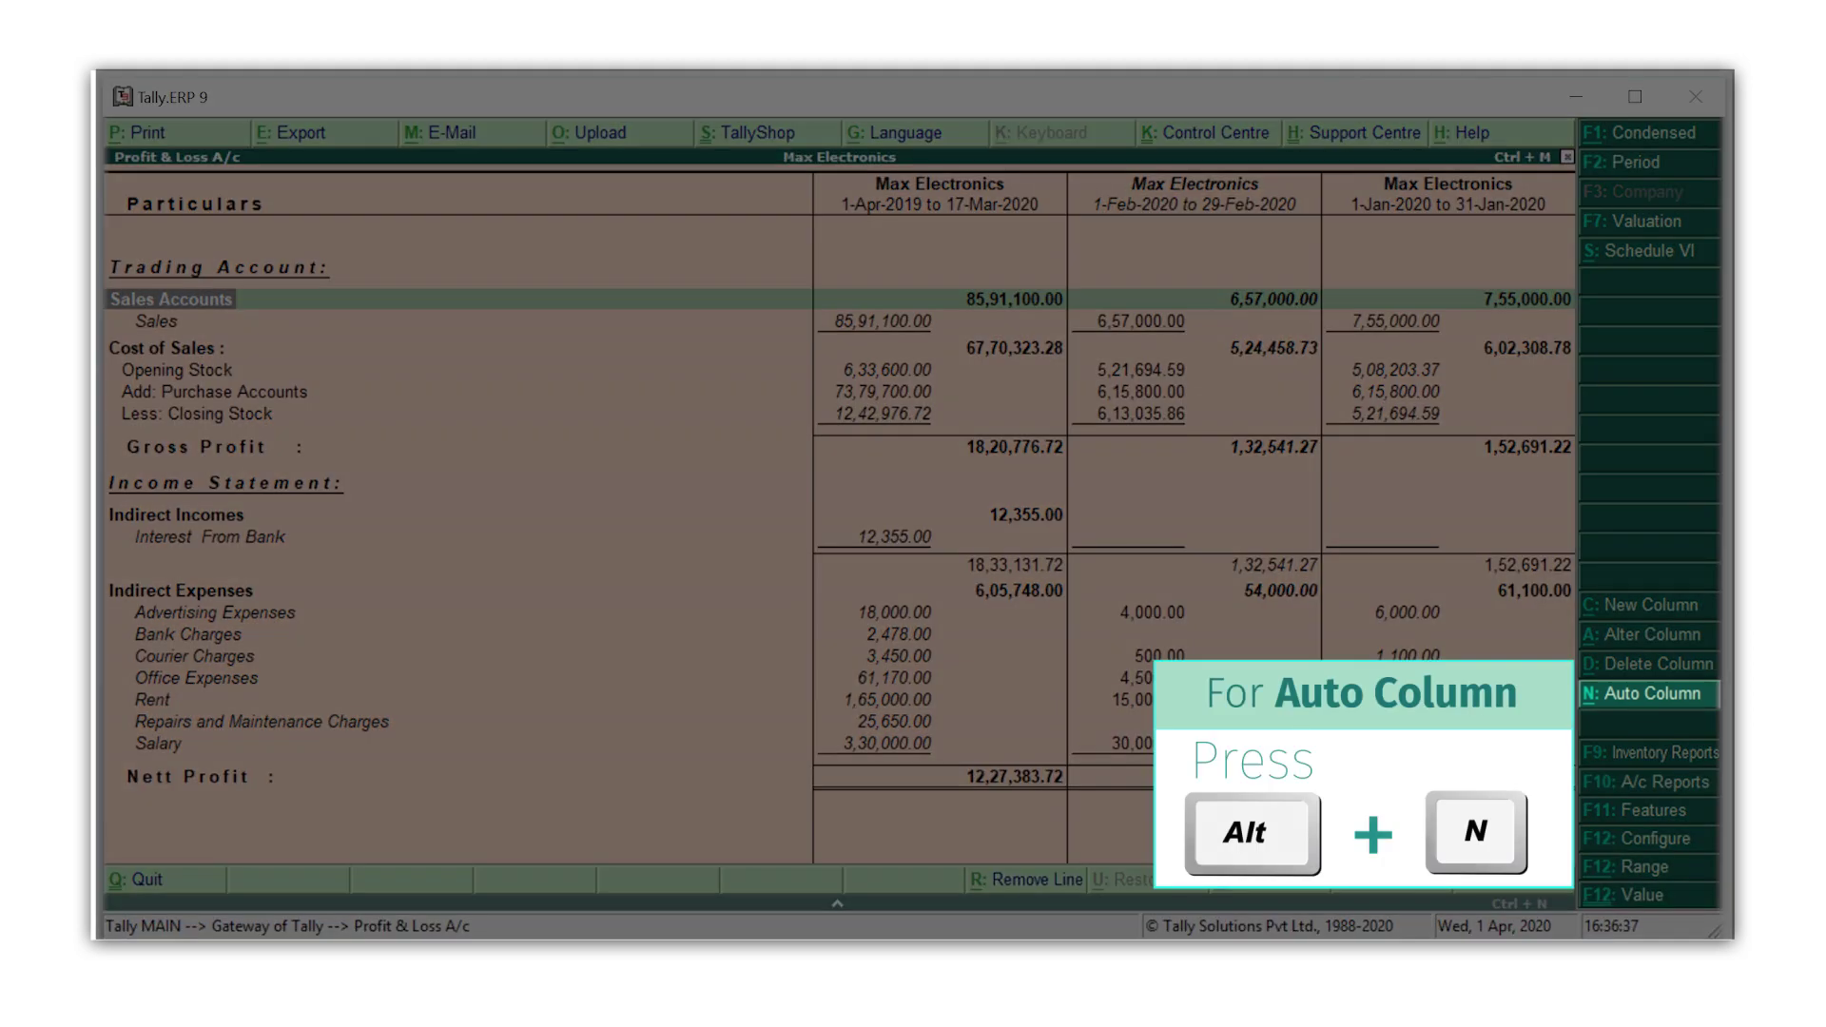
Set up auto columns repeating Monthly from April 2019.
key(alt+n)
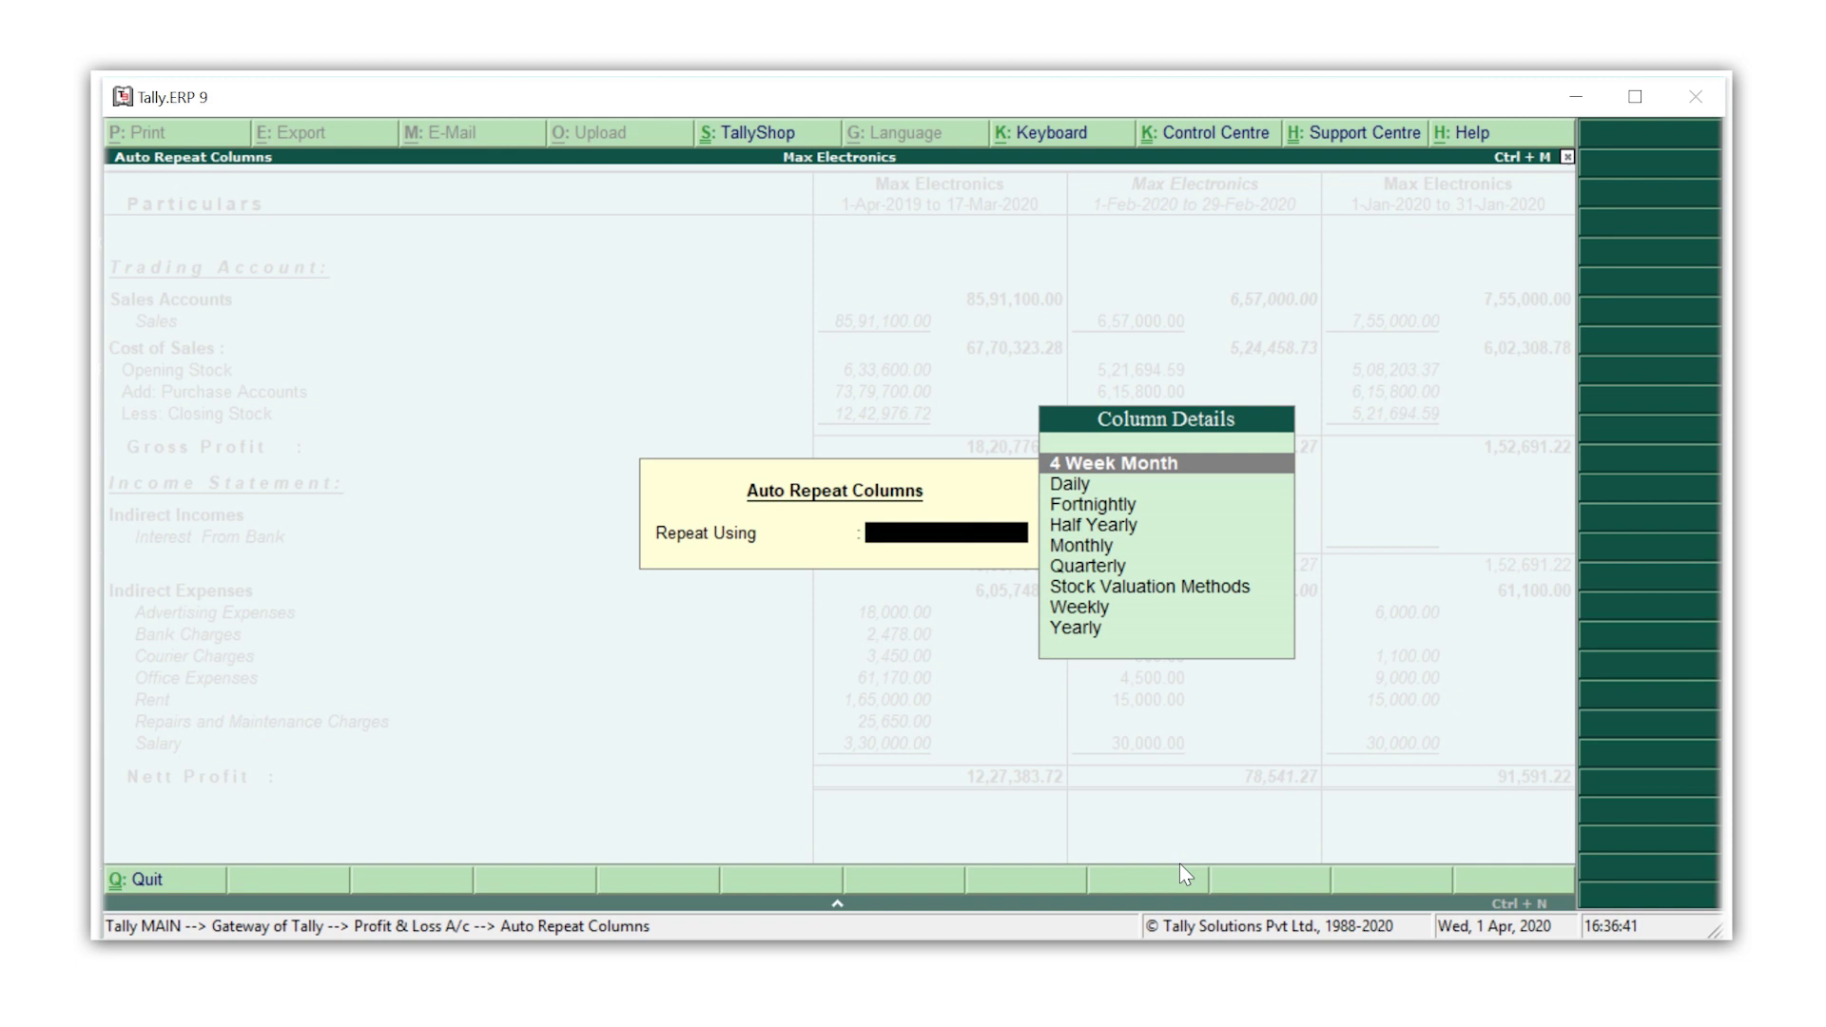
key(Down)
key(Down)
key(Down)
key(Down)
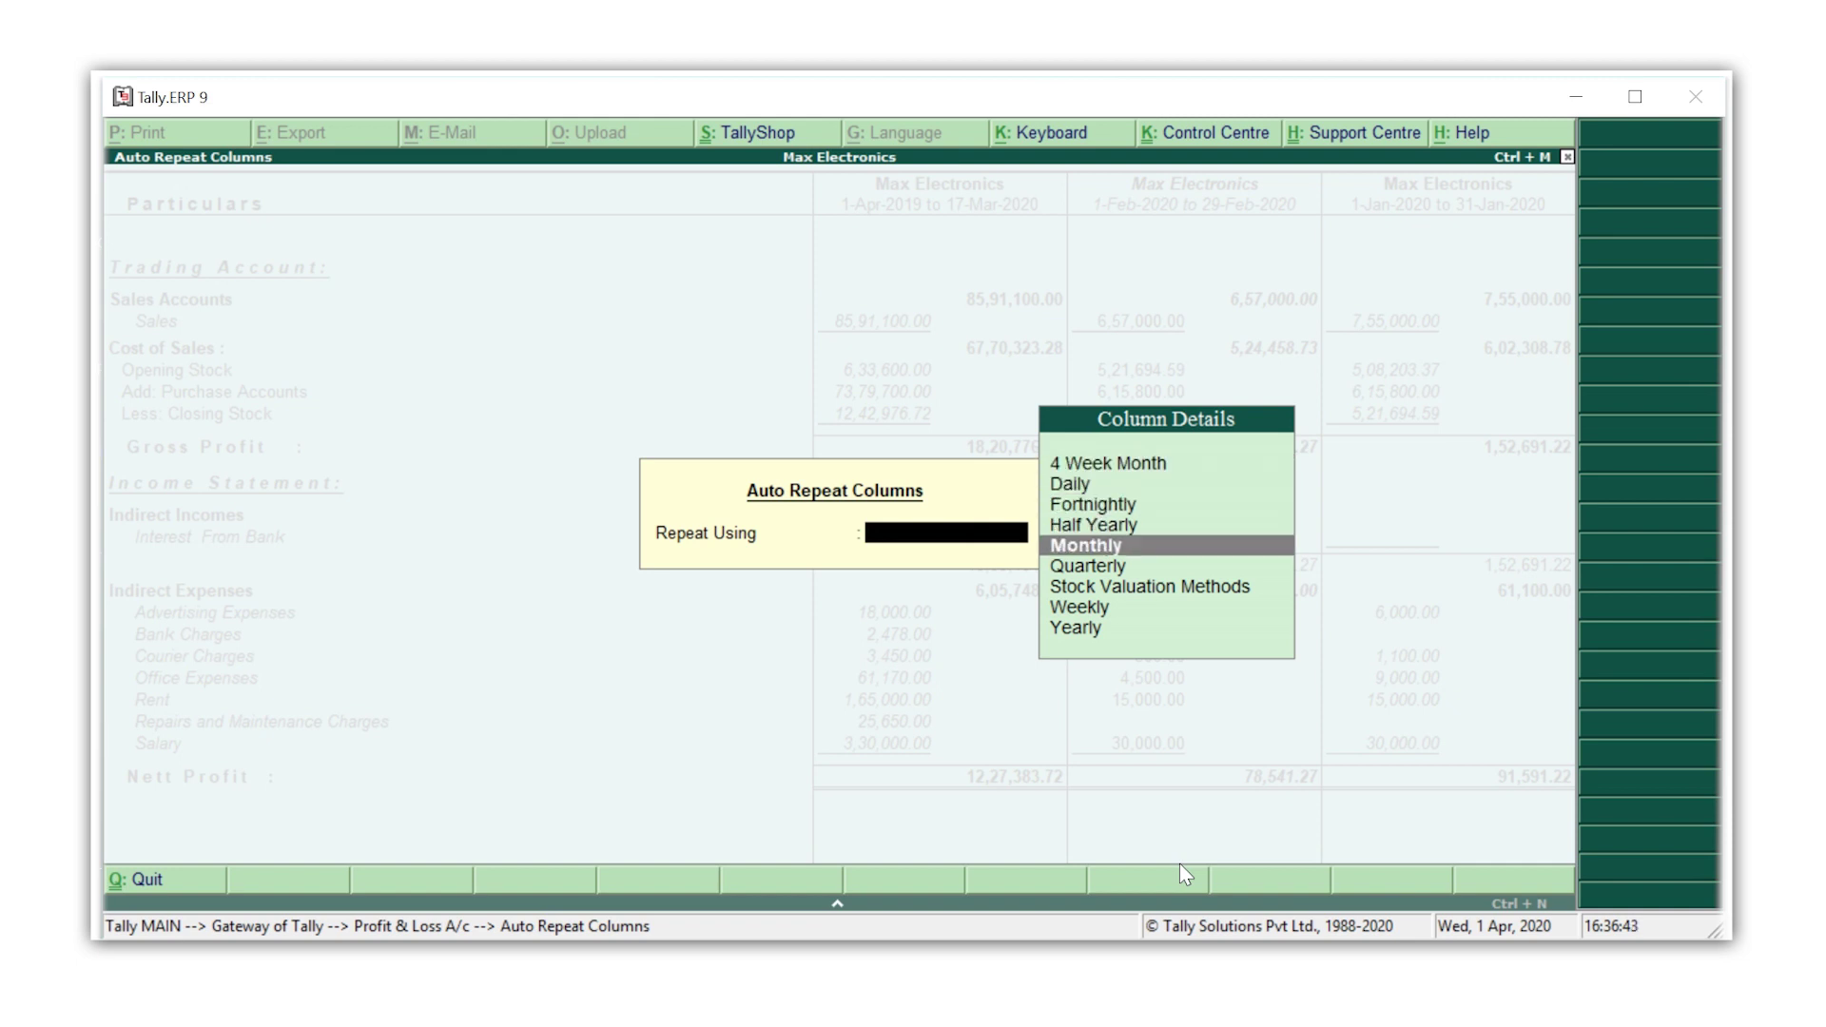
key(Return)
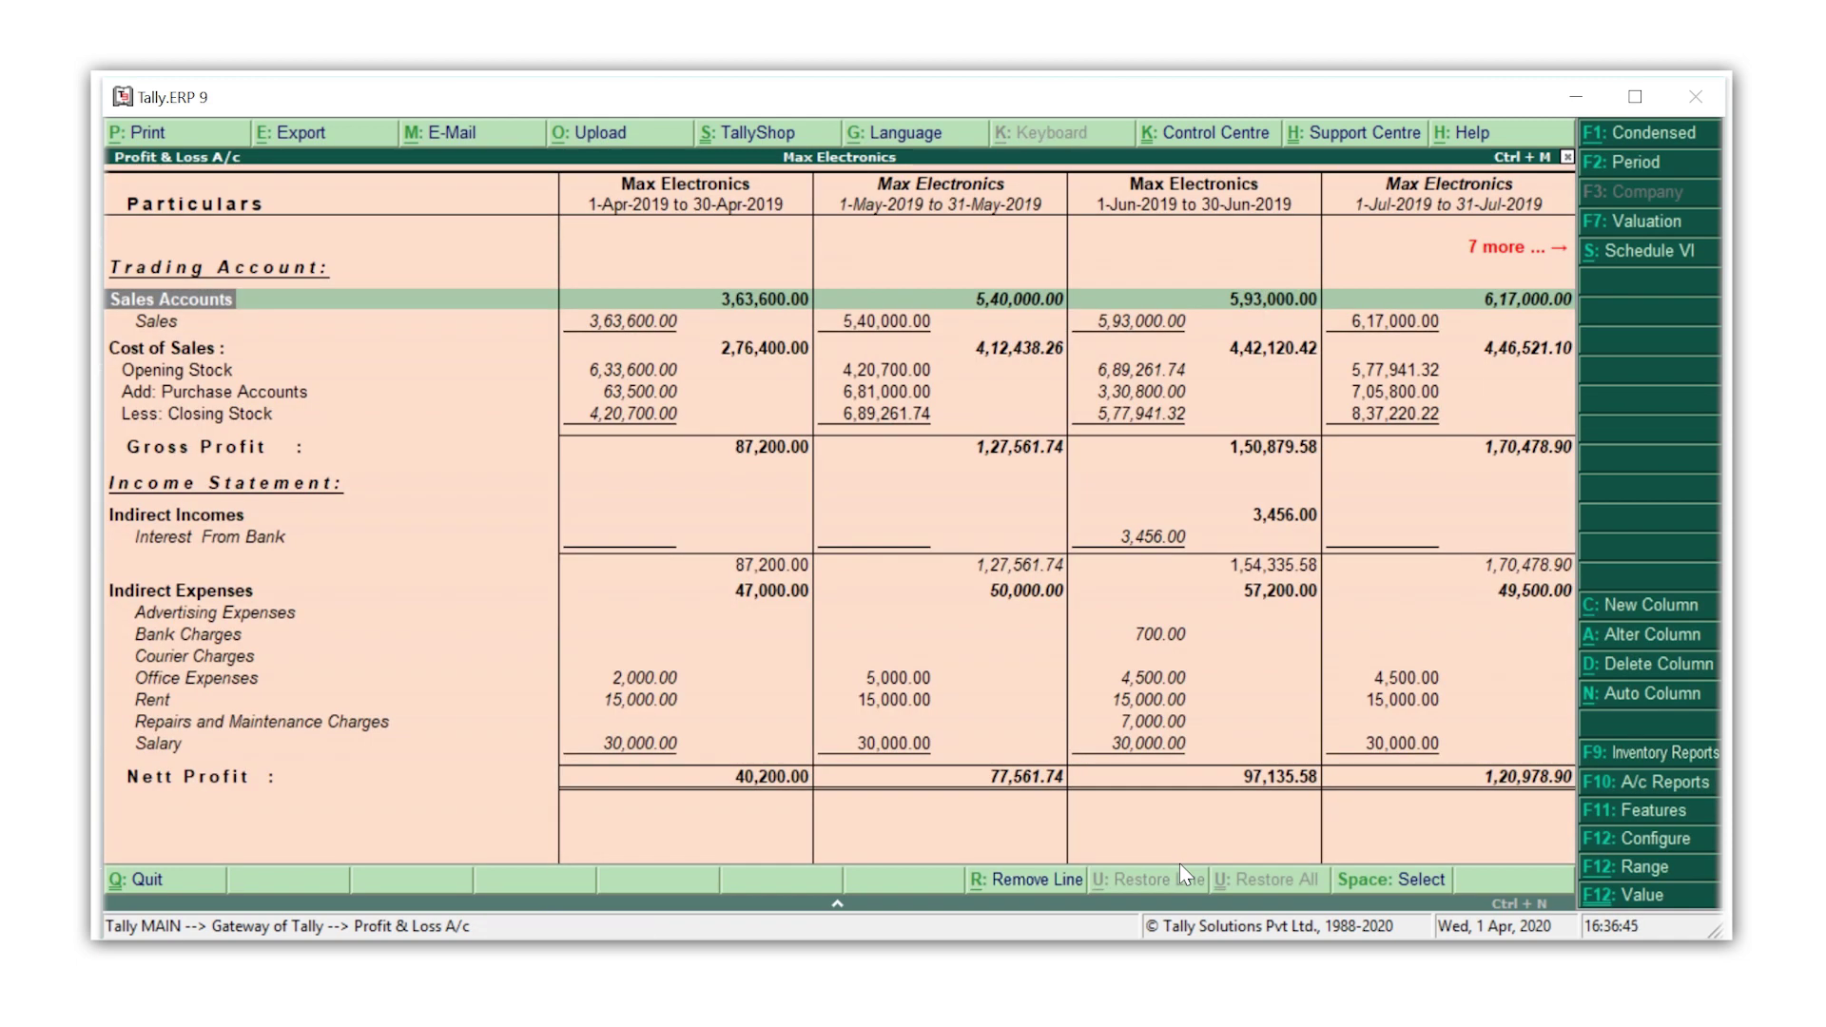